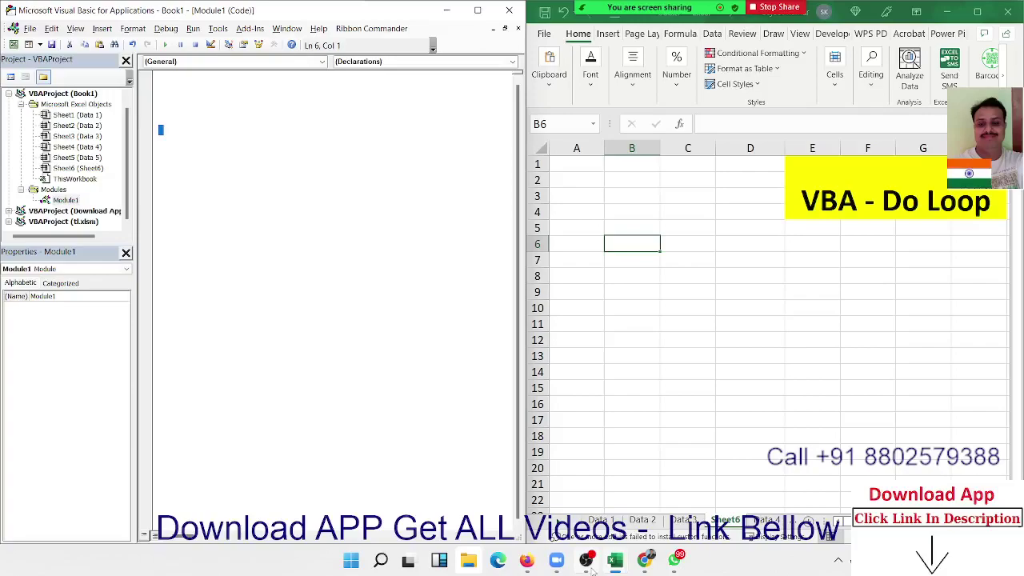
Step: Label cell E5 'While' and cell E7 'Until' on the worksheet
left_click(318, 224)
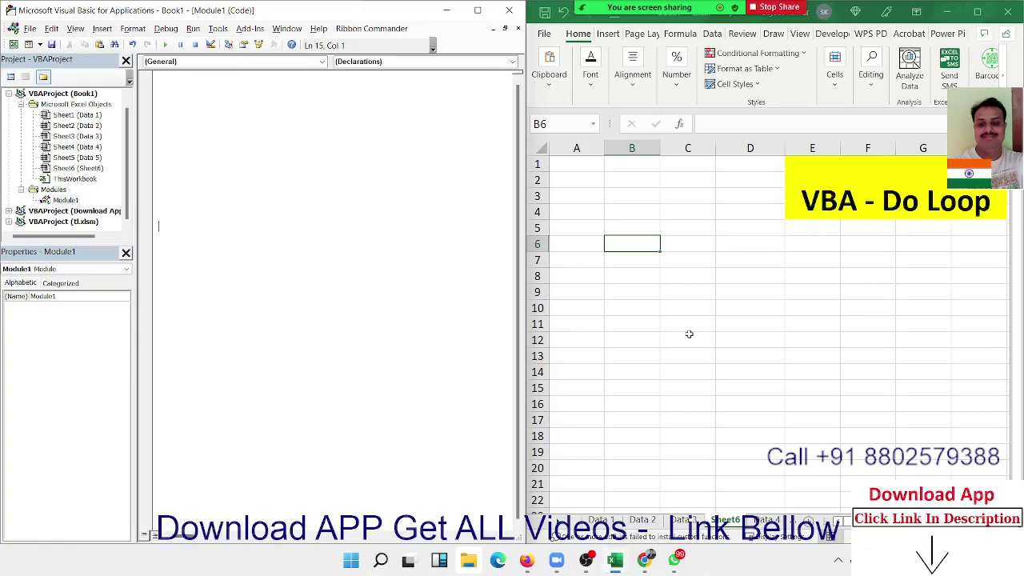
left_click(252, 142)
left_click(785, 243)
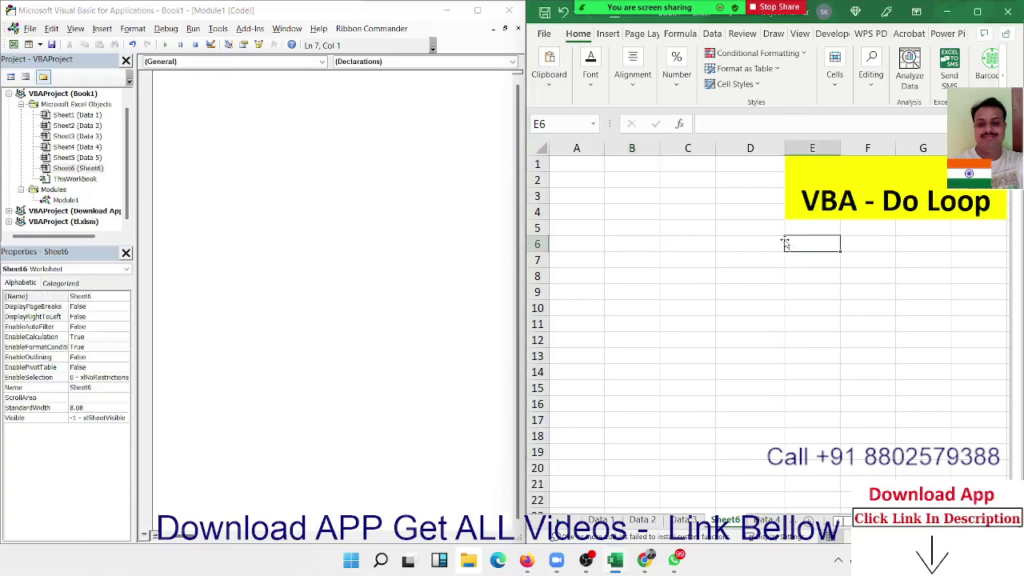
key("Up")
type("Whil")
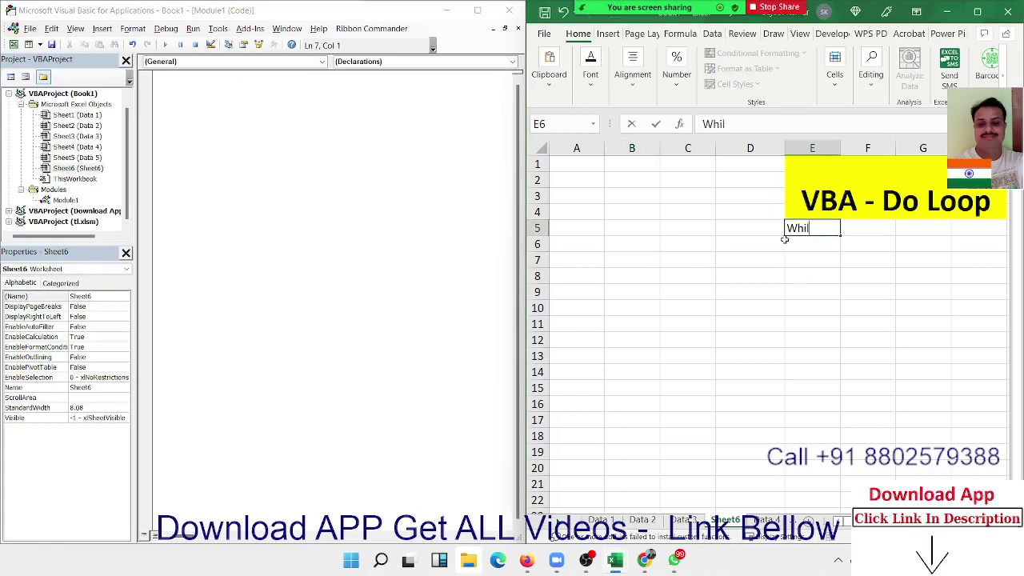
type("e")
key("Return")
key("Return")
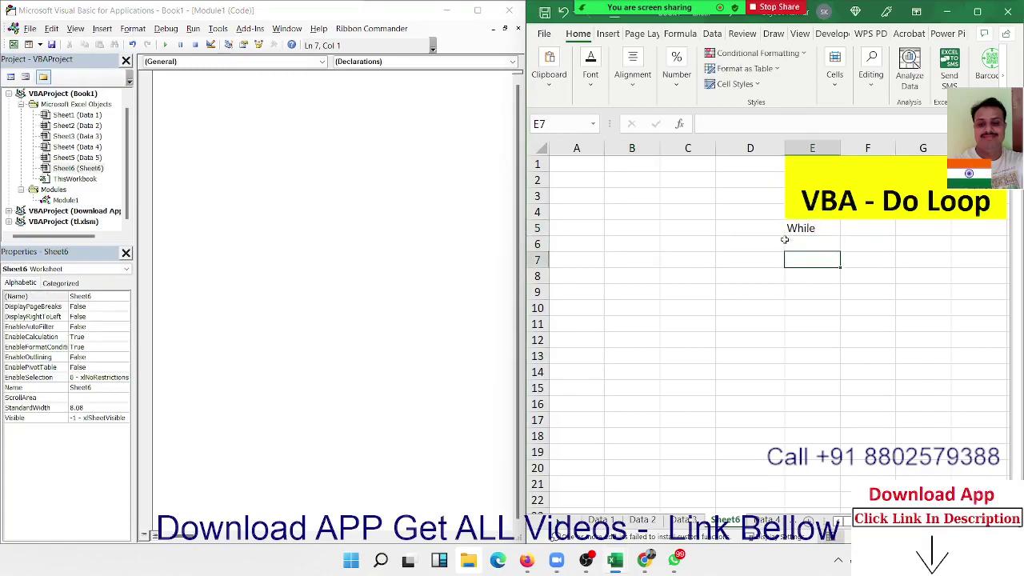
type("Unti;")
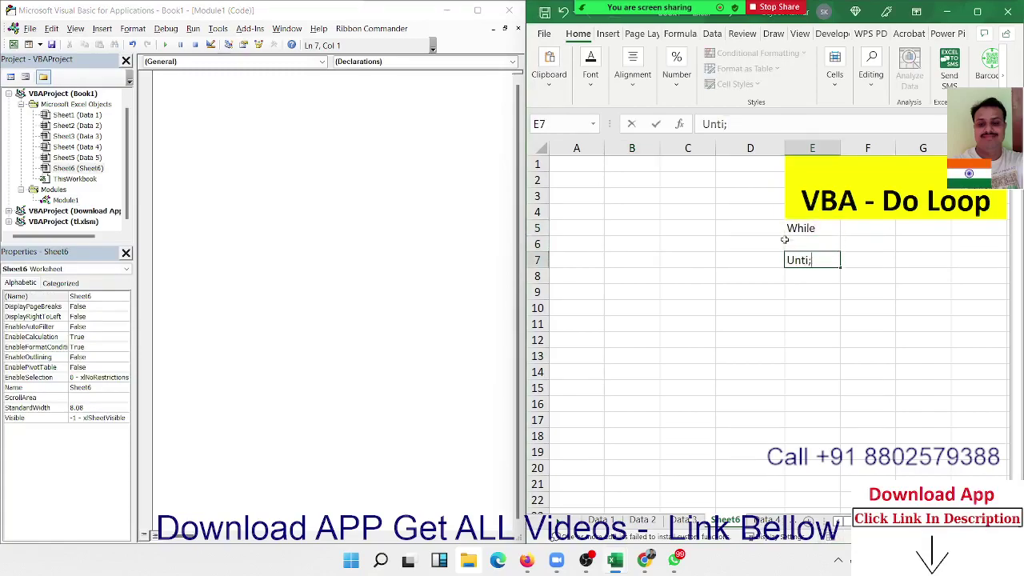
key("BackSpace")
type("l")
key("Return")
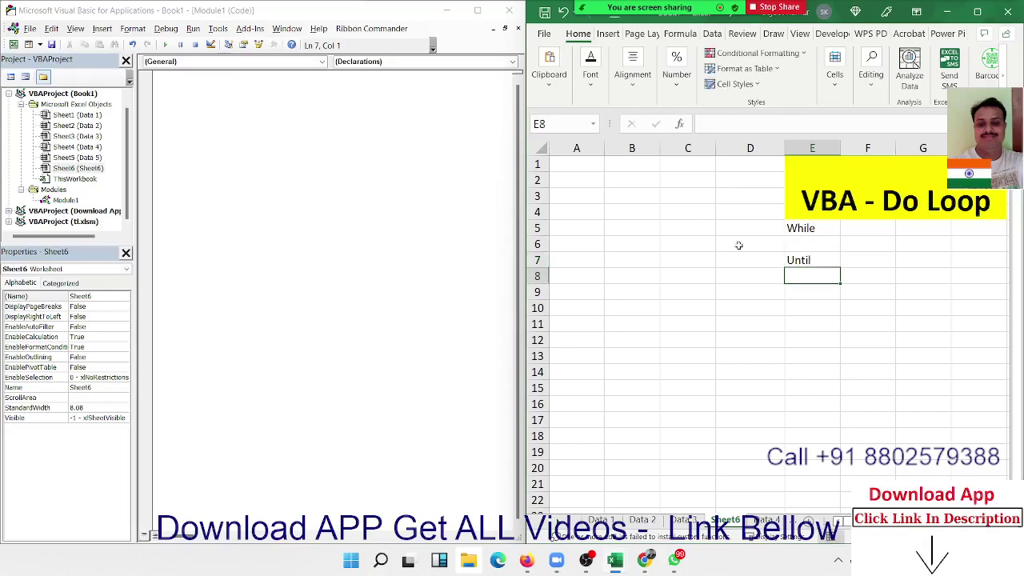
Step: Add an empty do_1 macro to Module1 by typing sub do_1
left_click(239, 96)
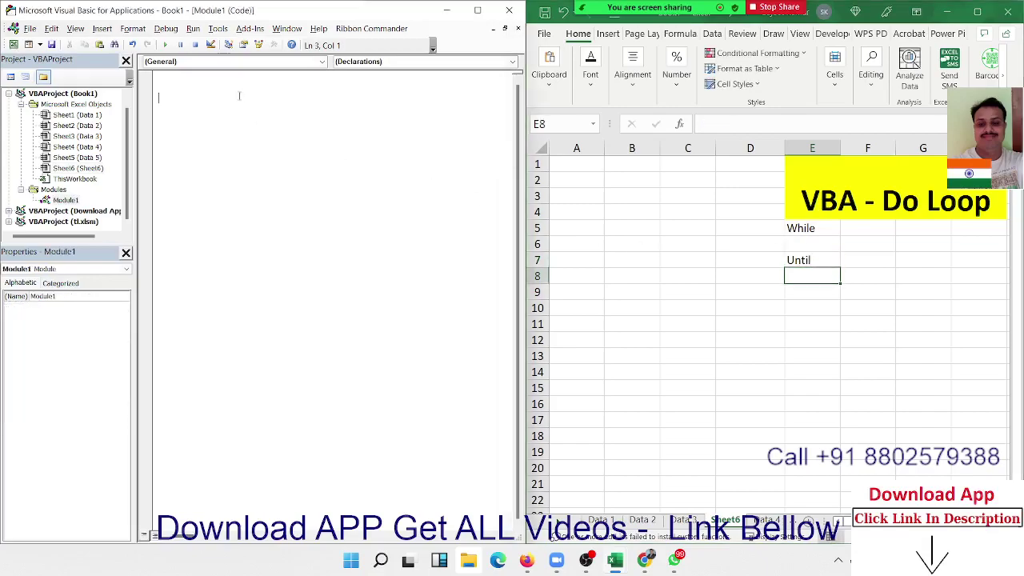
left_click(222, 88)
type("su")
type("b do")
type("_1")
key("Return")
key("Return")
key("Return")
key("Return")
key("Return")
key("Return")
key("Return")
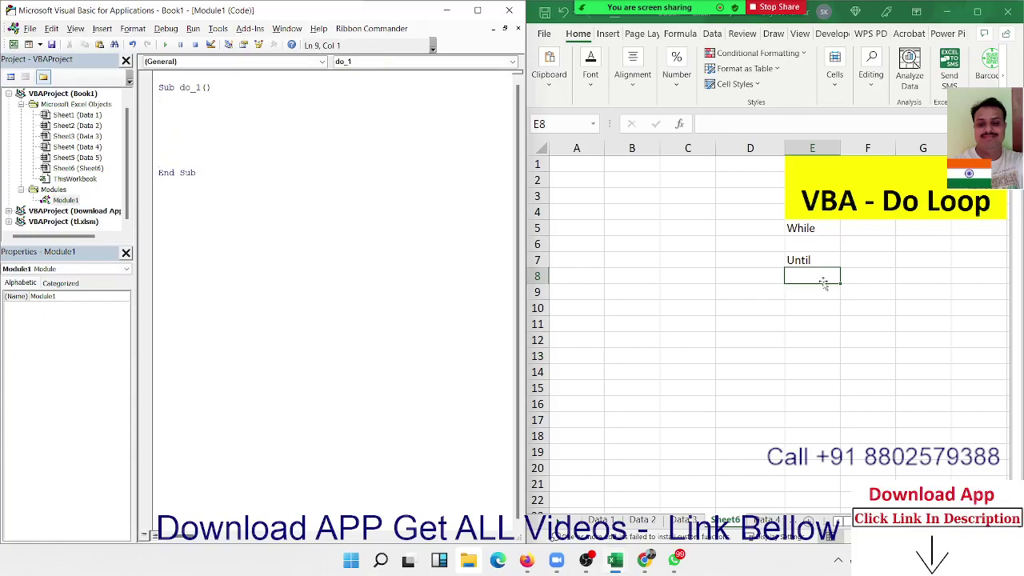
Step: Enter 85, 25, 63, 25, 63, 25, 63, 85 and 54 down cells A1:A9
left_click(583, 168)
type("85")
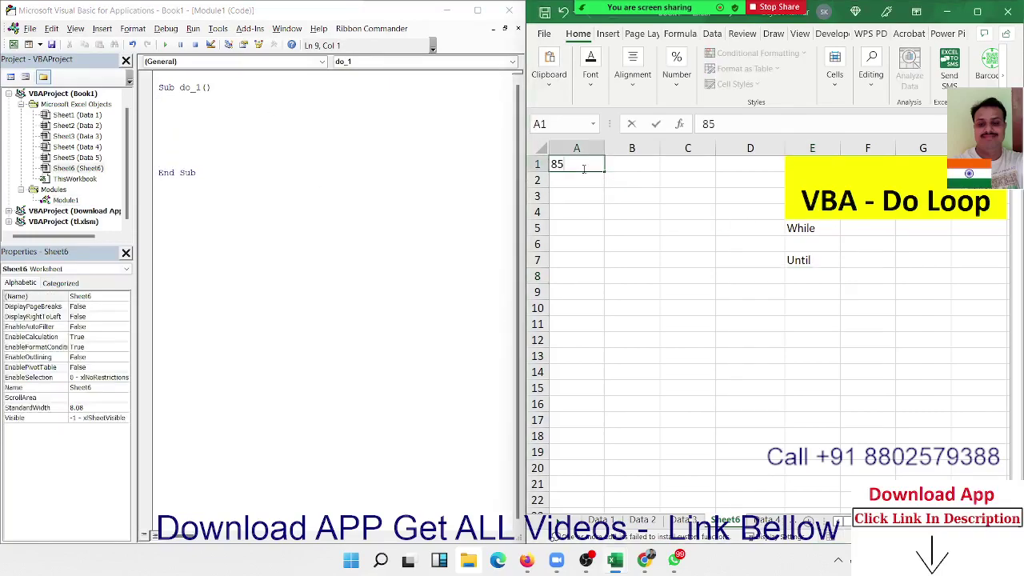
key("Return")
type("25")
key("Return")
type("63")
key("Return")
type("25")
key("Return")
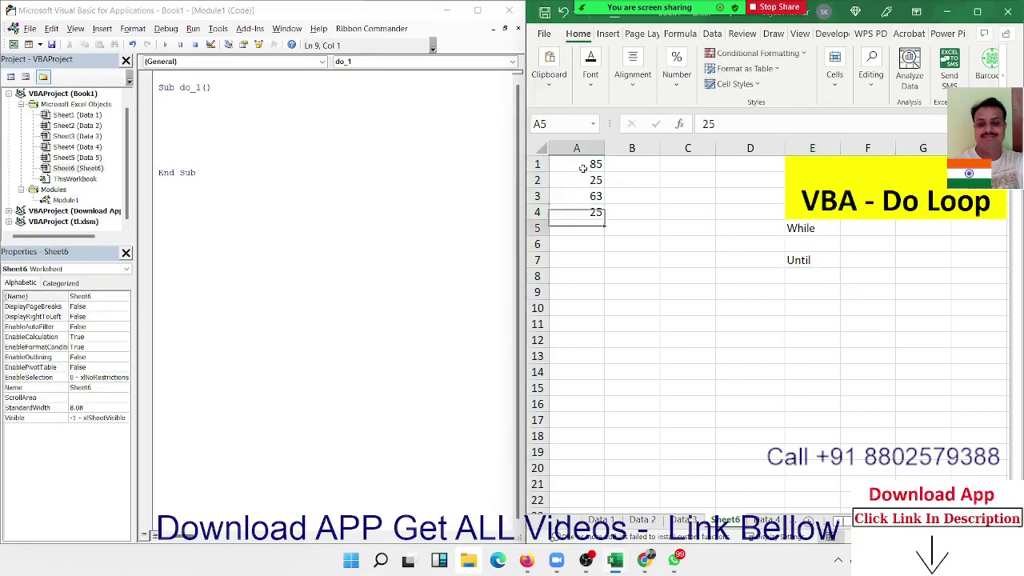
type("63 25")
key("Return")
type("63")
key("Return")
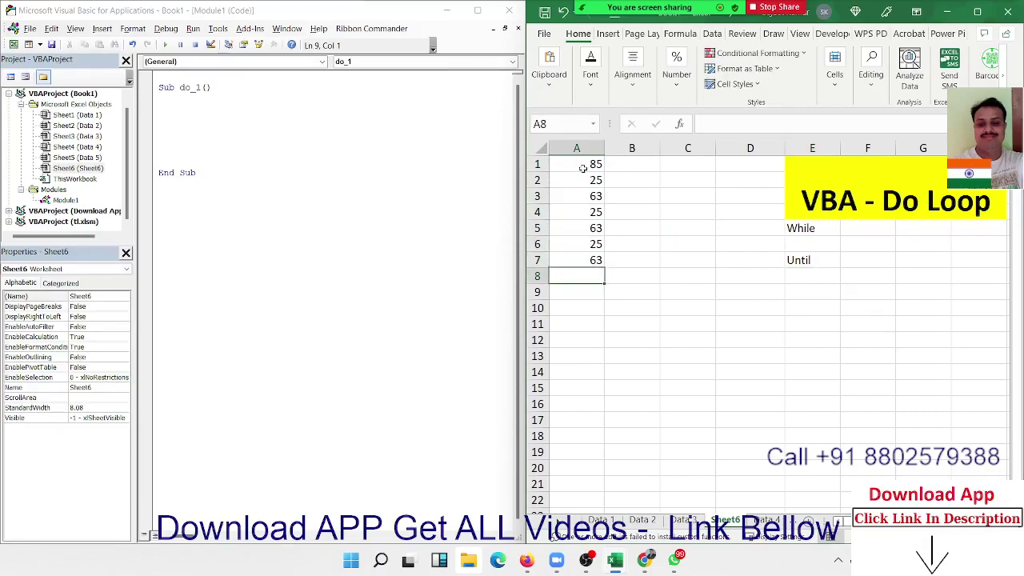
type("85")
key("Return")
type("6")
key("Return")
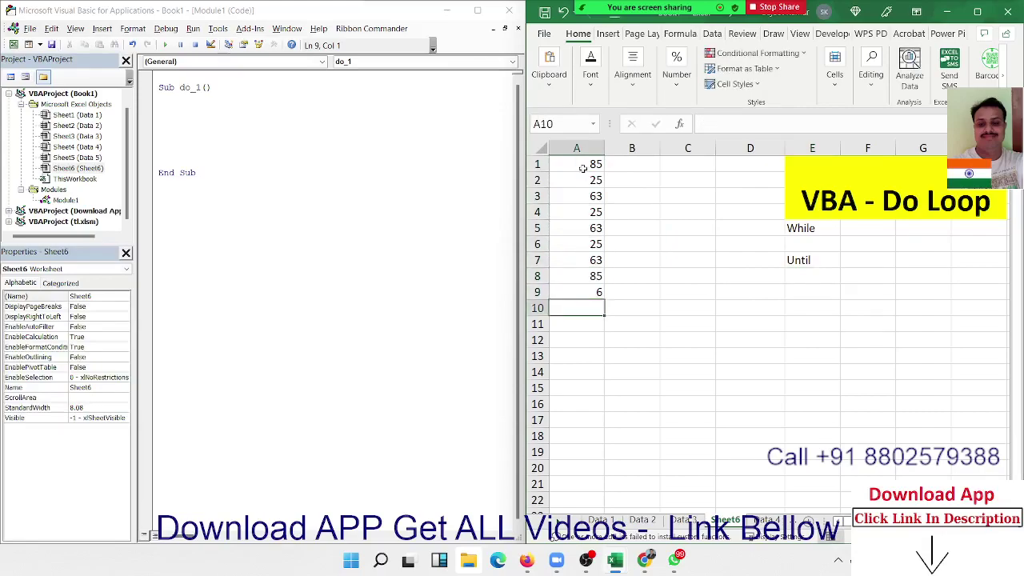
key("Up")
type("54")
key("Return")
Step: Select A1:A9, then put 500 in B1 and delete it again
left_click(587, 149)
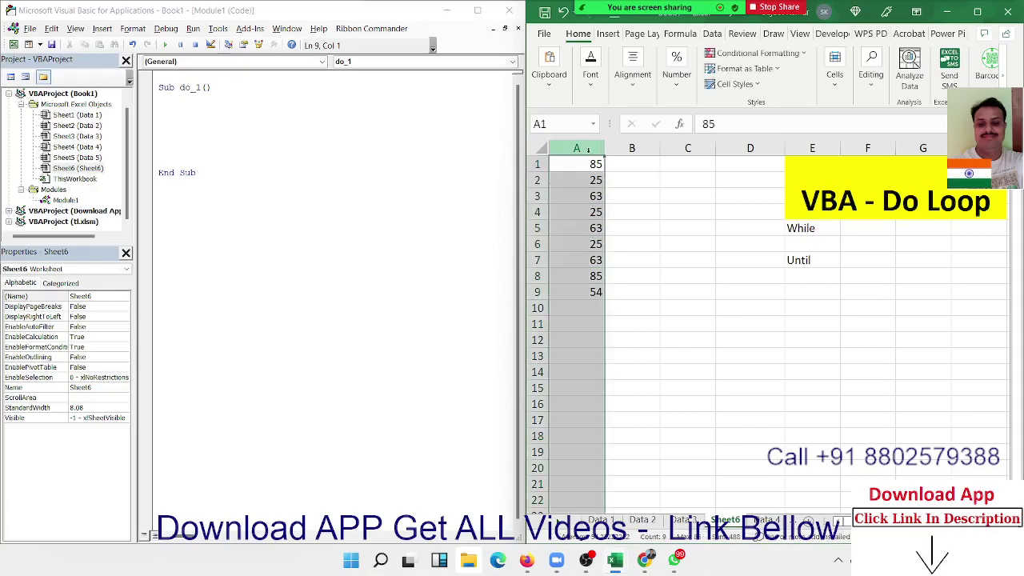
left_click(580, 163)
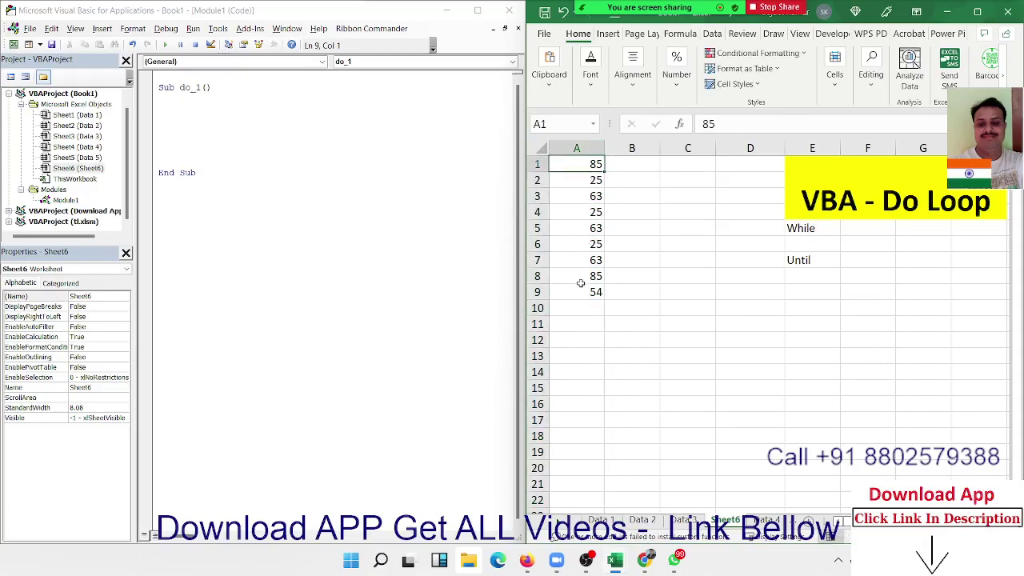
left_click_drag(581, 291, 598, 165)
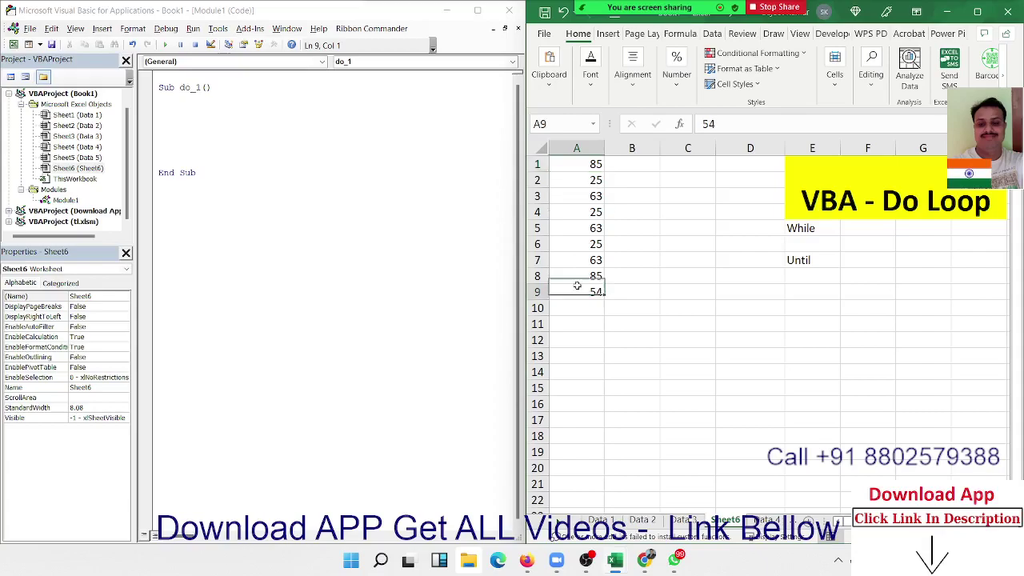
left_click(620, 170)
type("500")
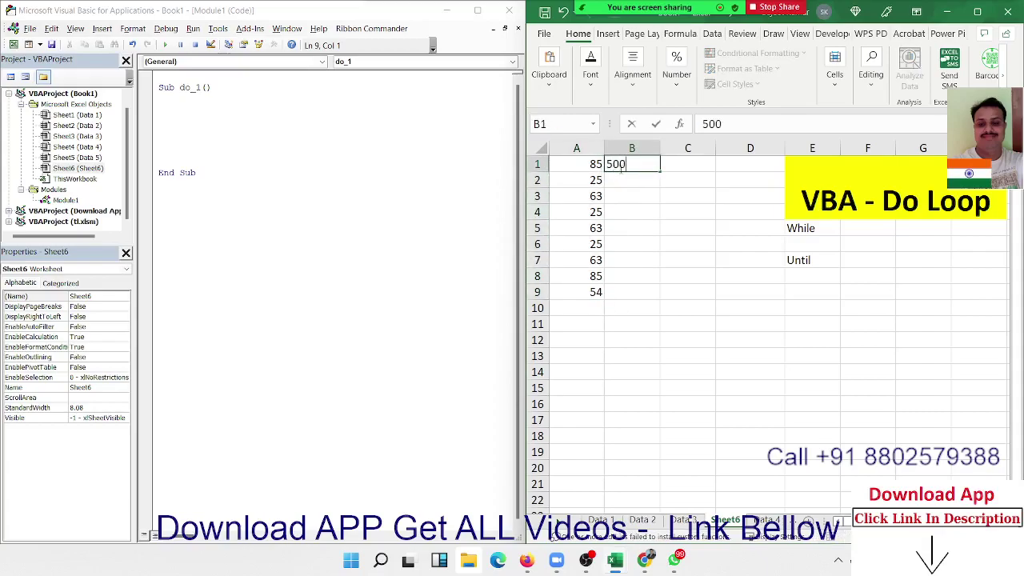
key("Return")
left_click(619, 170)
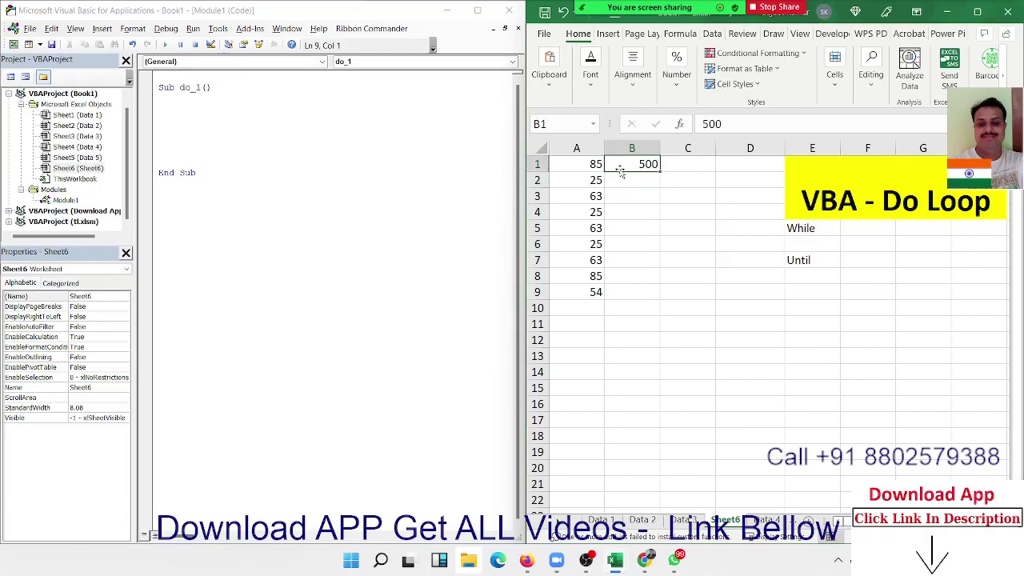
key("Delete")
Step: In do_1, declare r As Long and set r = 1
left_click(193, 113)
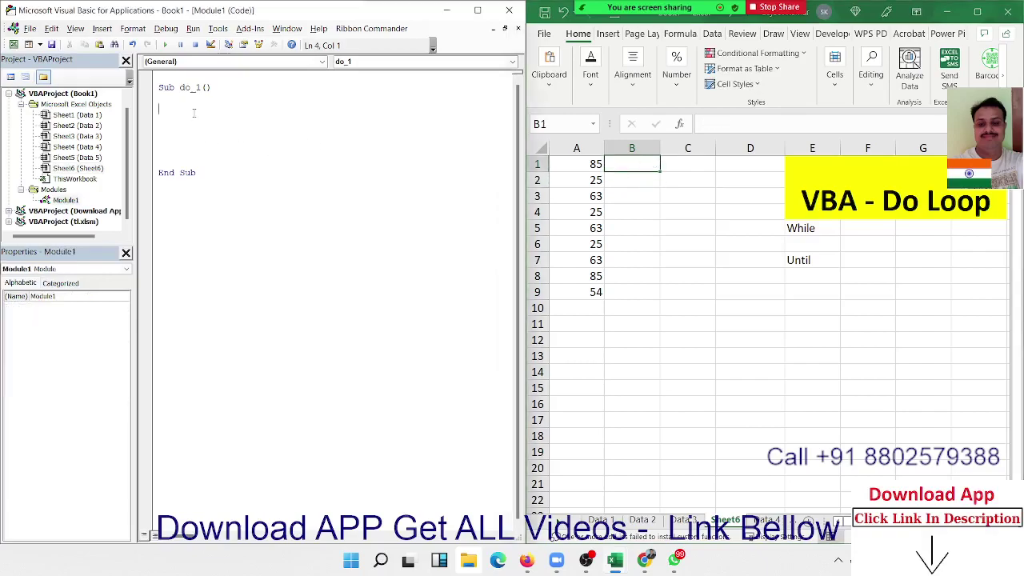
type("dim")
type(" r as L")
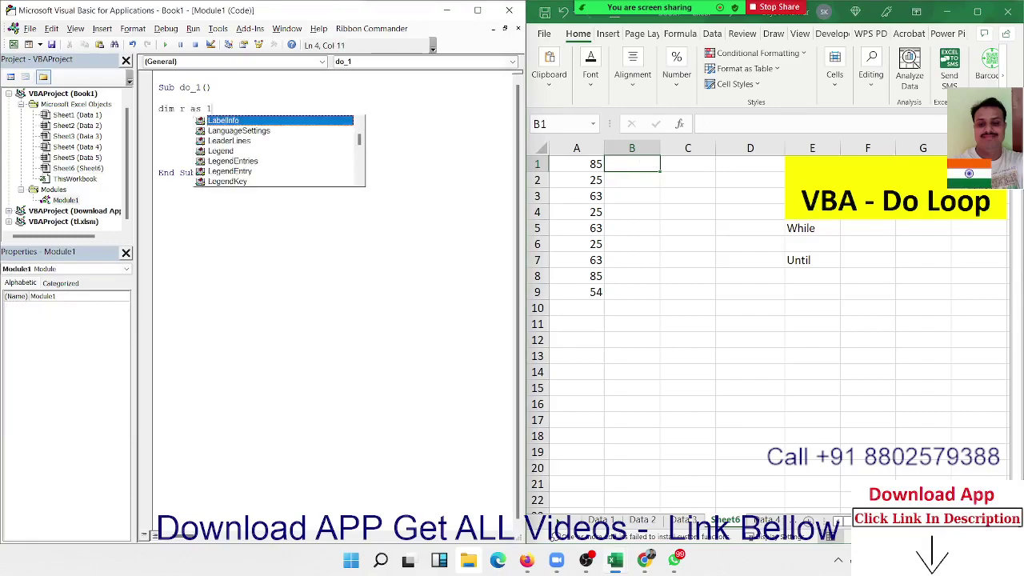
type("ong")
key("Tab")
key("Return")
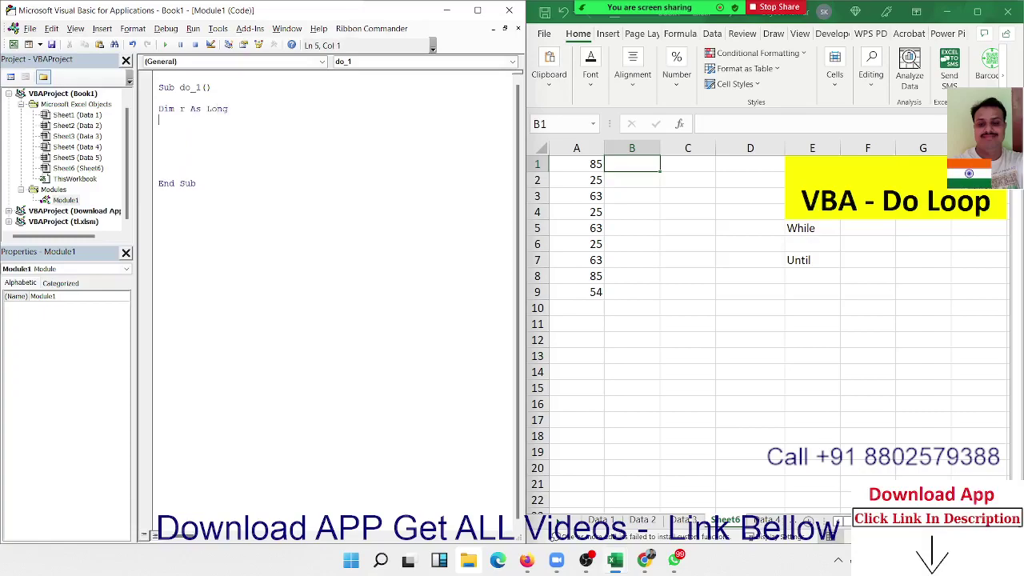
key("Return")
type("r=")
type("1")
key("Return")
Step: Start the loop line 'do while cells(r,1).value <>0 then' below r = 1
left_click_drag(590, 168, 582, 214)
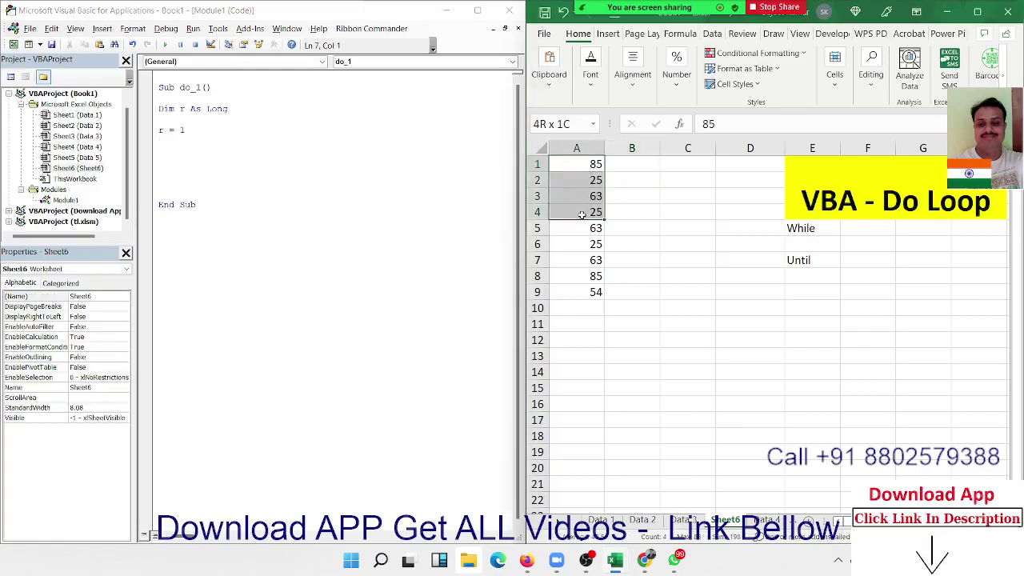
left_click(198, 153)
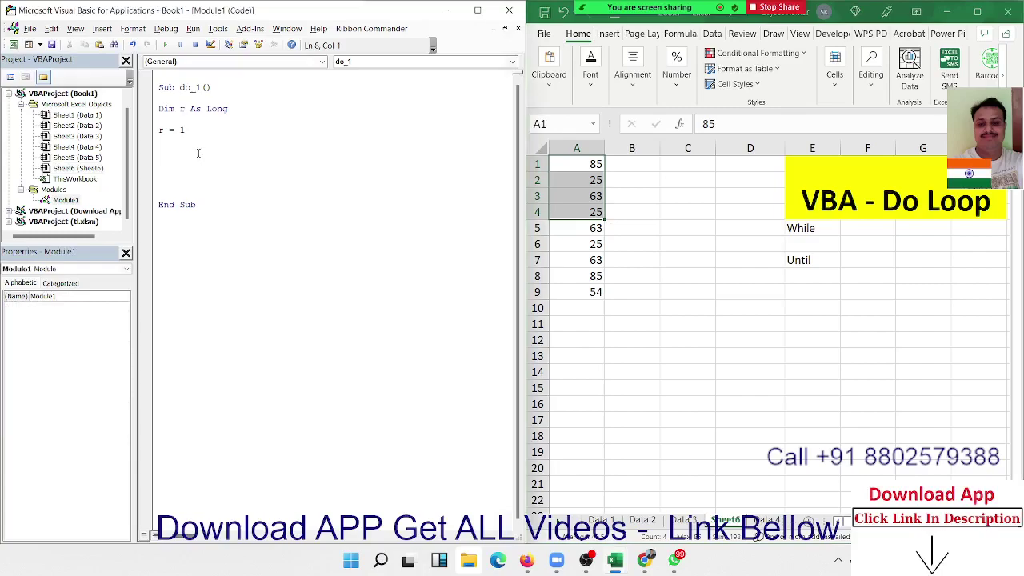
type("d")
type("o whi")
type("le")
type(" cells")
type("(")
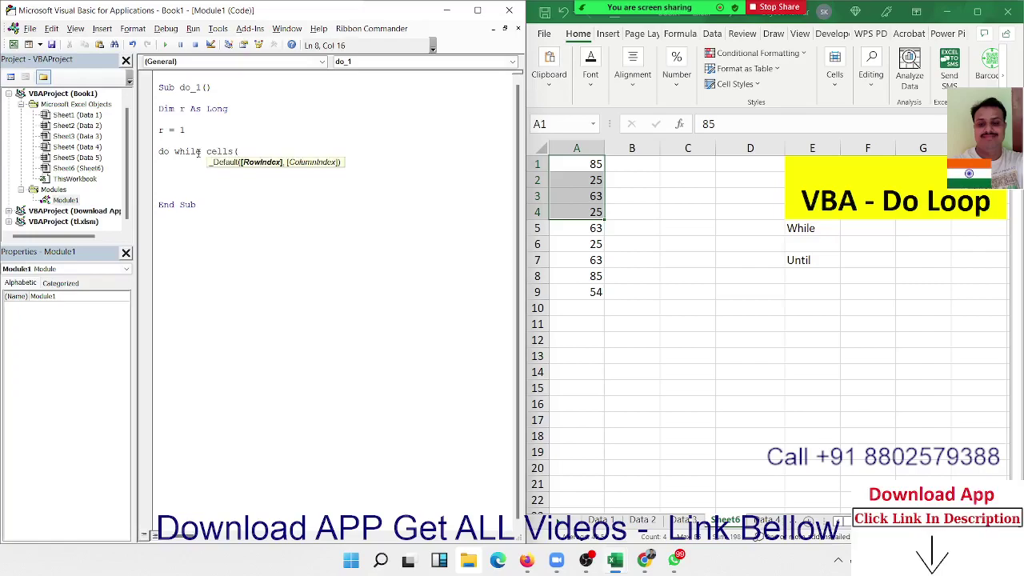
type("r,1")
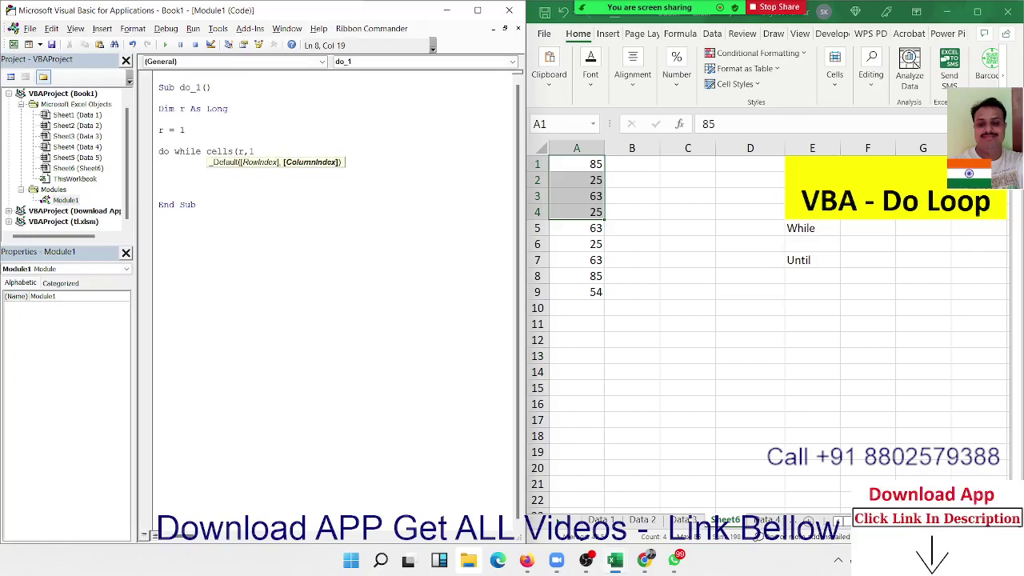
type(").")
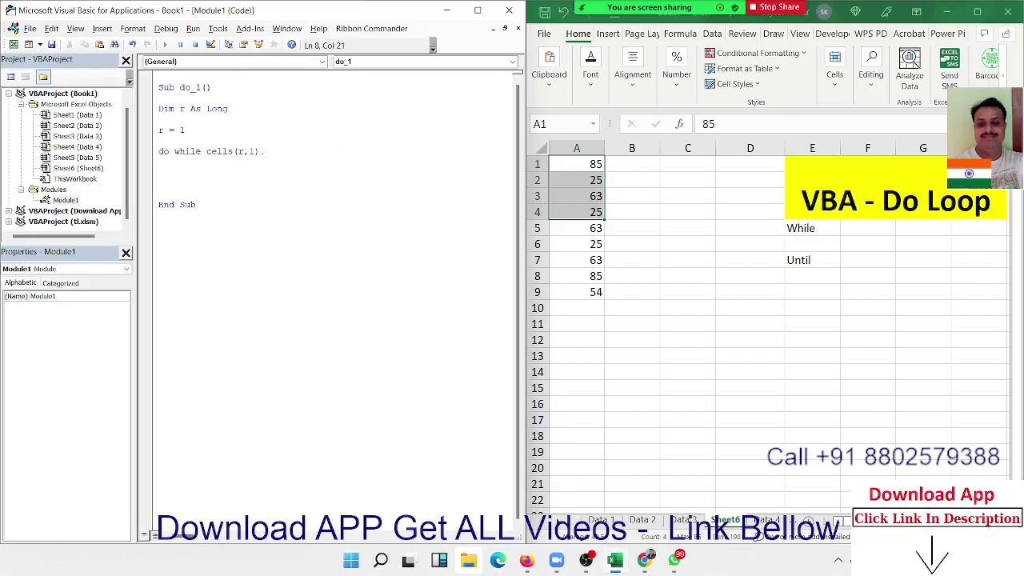
type("value ")
type("<>0 th")
type("en")
Step: Dismiss the compile error and drop 'then', leaving Do While Cells(r, 1).Value <> 0
key("Return")
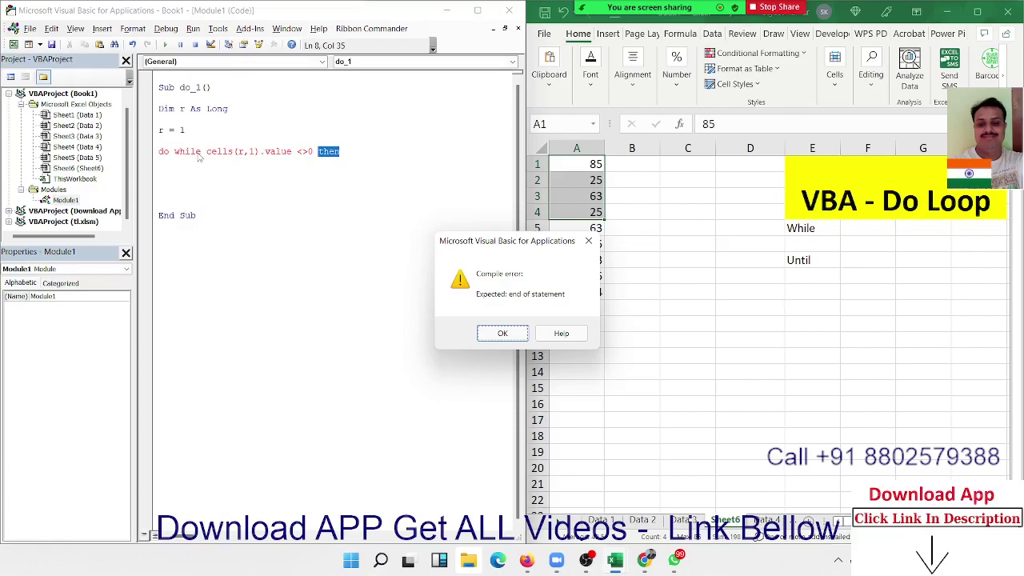
key("Return")
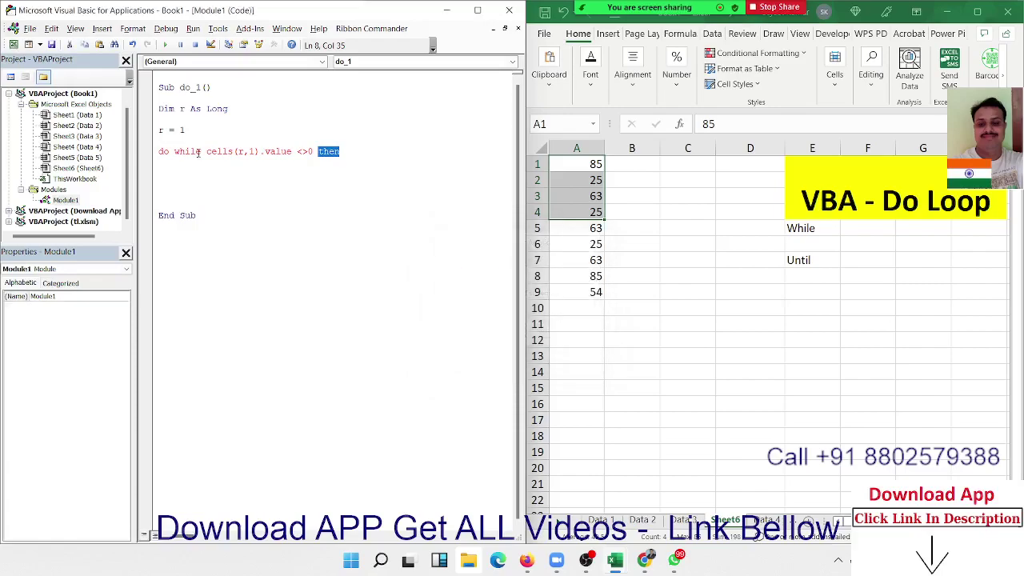
key("Left")
key("BackSpace")
key("Delete")
key("Delete")
key("Delete")
key("Delete")
key("Return")
key("Return")
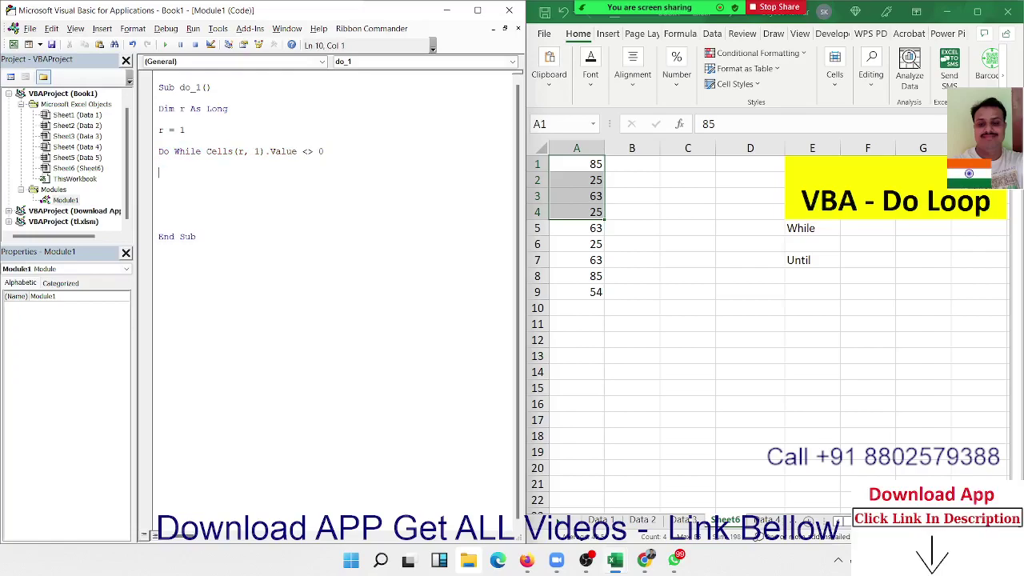
Step: Write Cells(r, 2).Value = 500 and r = r + 1 inside the loop, closed by Loop
key("Up")
type("cells")
type("(r")
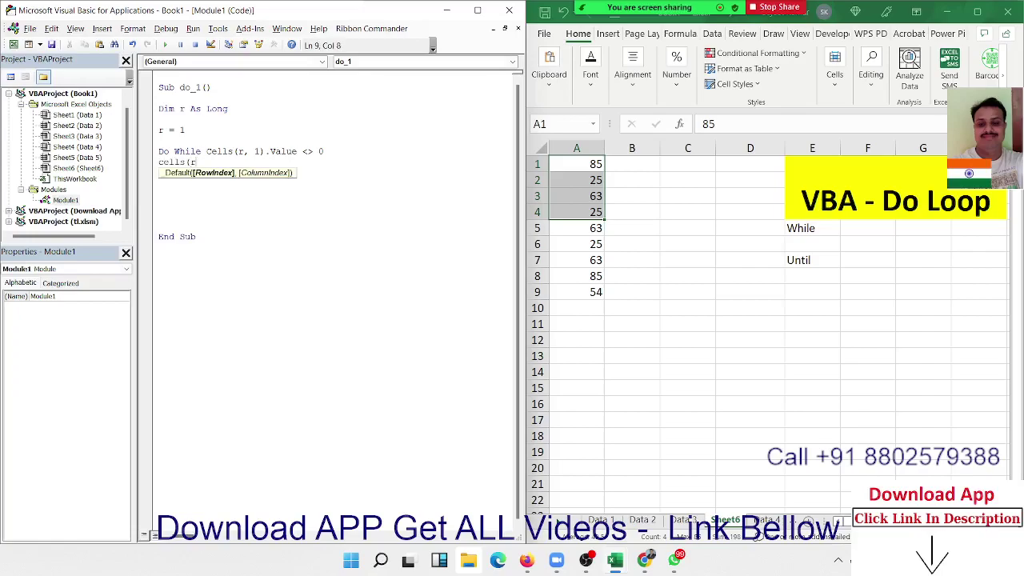
type(",2")
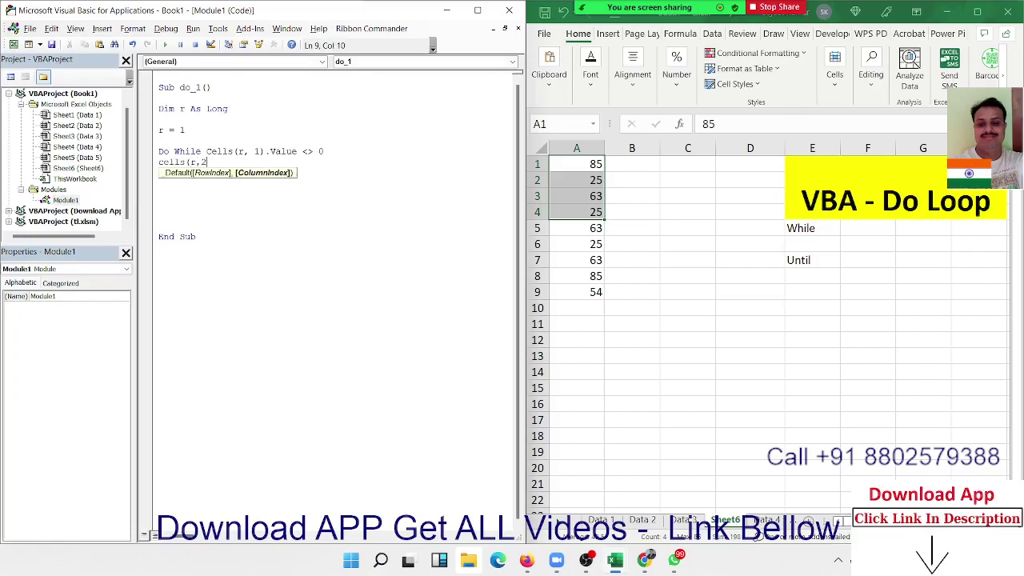
type(").val")
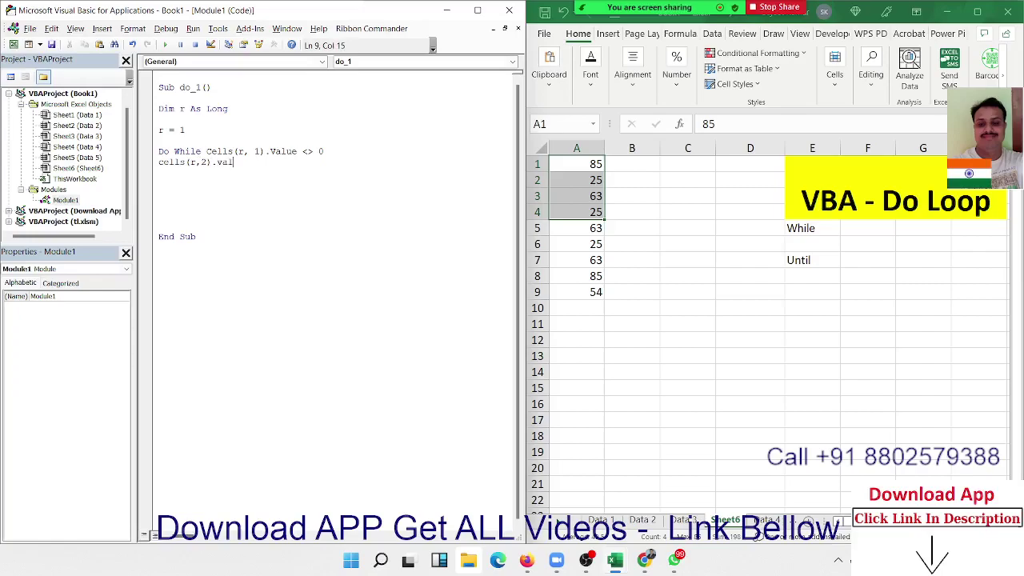
type("ue = ")
type("500")
key("Return")
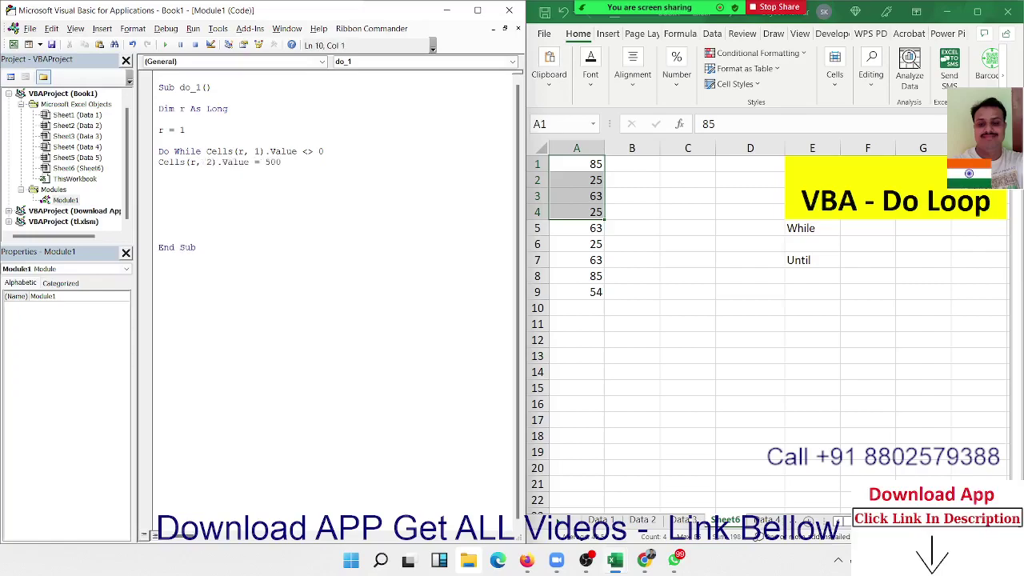
type("r = r ")
type("+ 1")
key("Return")
type("L")
type("oop")
key("Return")
left_click(227, 169)
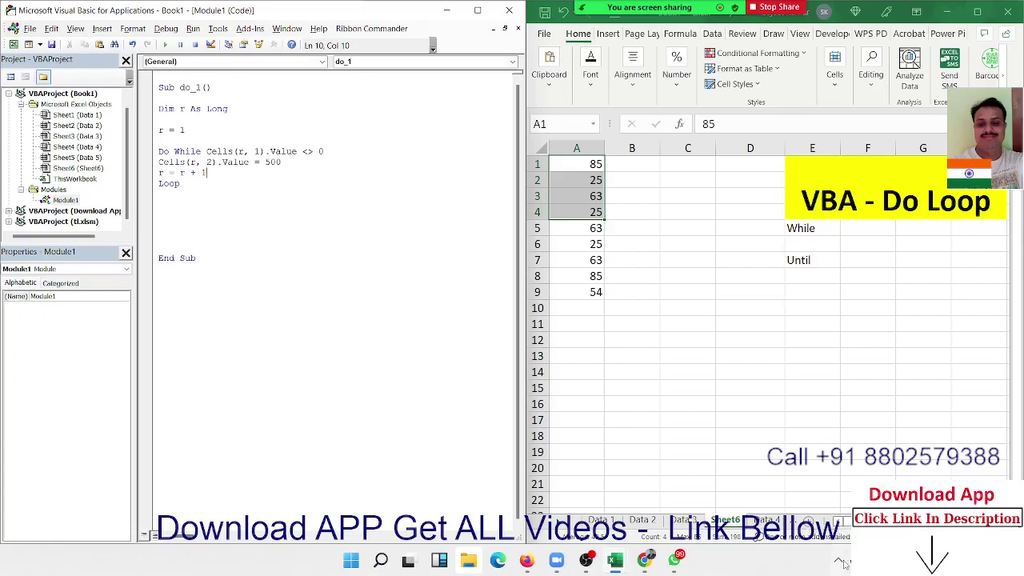
left_click(243, 133)
Step: Step through do_1 with F8 until B1 to B9 each hold 500
key("F8")
key("F8")
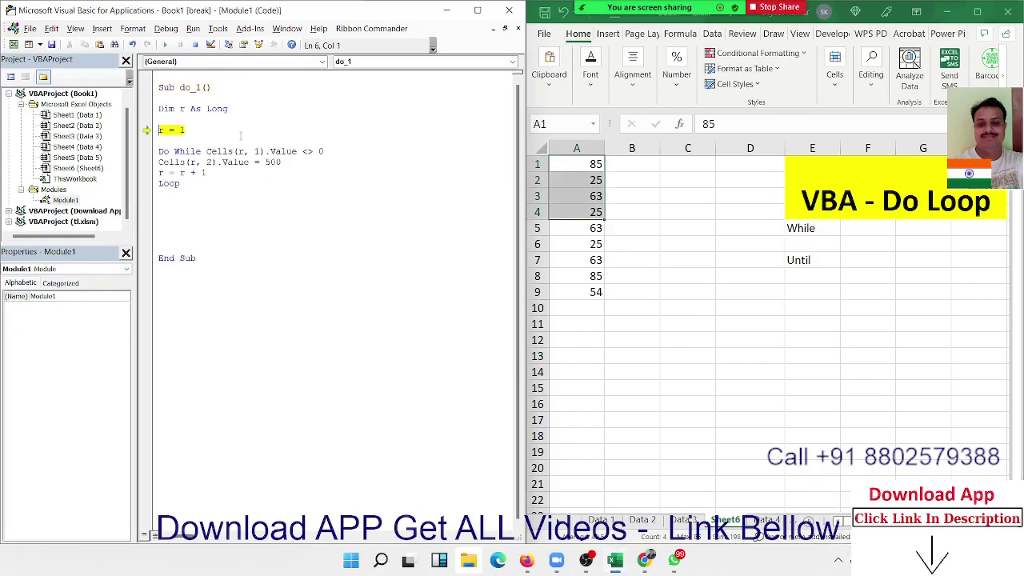
key("F8")
key("F8")
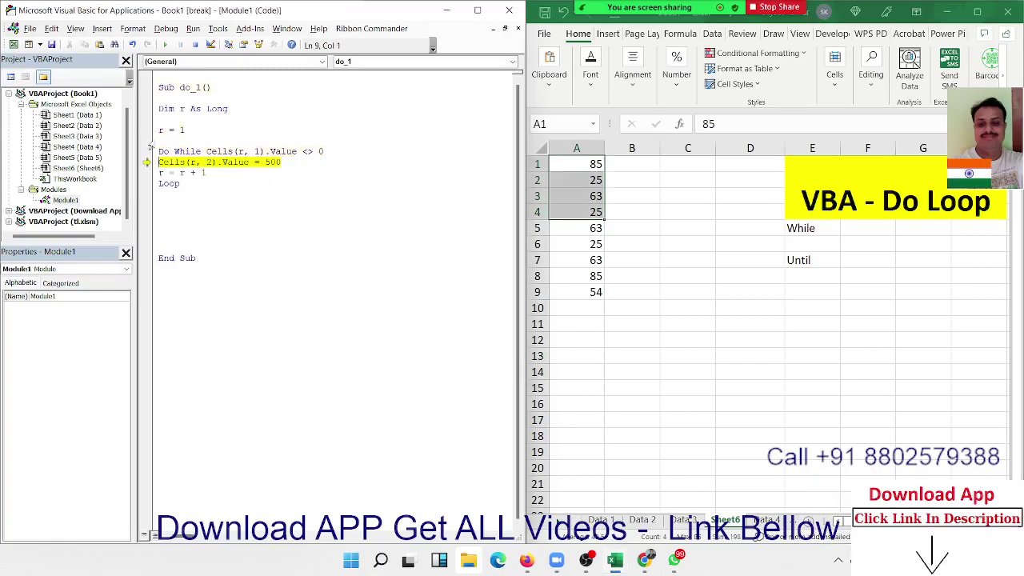
mouse_move(161, 132)
key("F8")
key("F8")
key("F8")
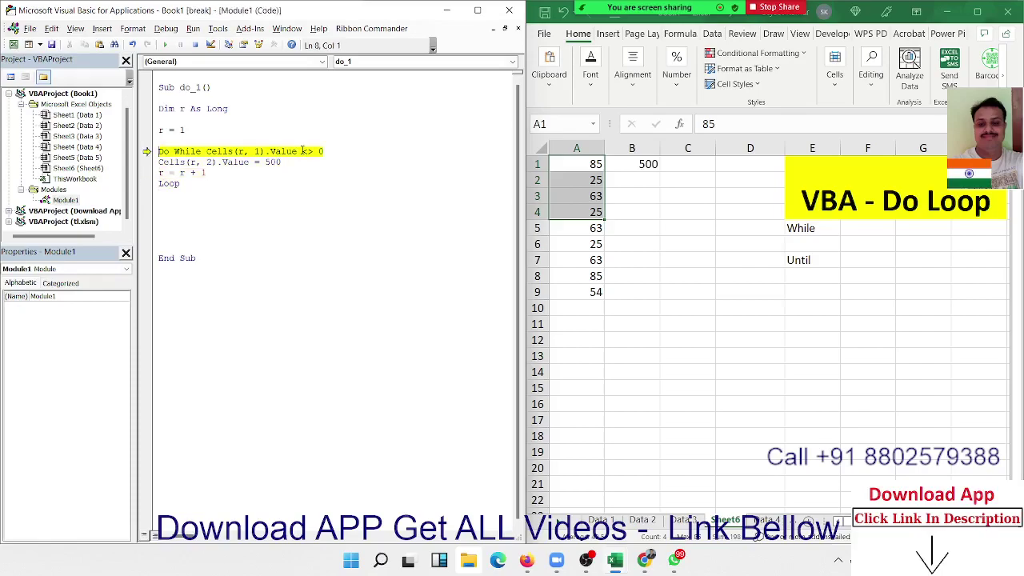
key("F8")
key("F8")
key("F8")
key("F8")
key("F8")
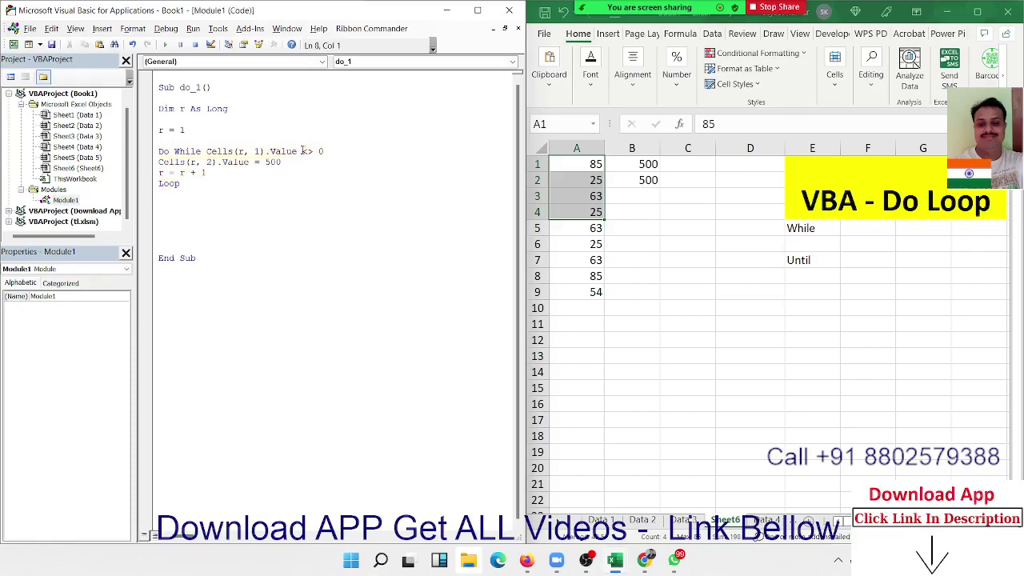
key("F8")
key("F8")
key("F8")
key("F8")
key("F8")
key("F8")
key("F8")
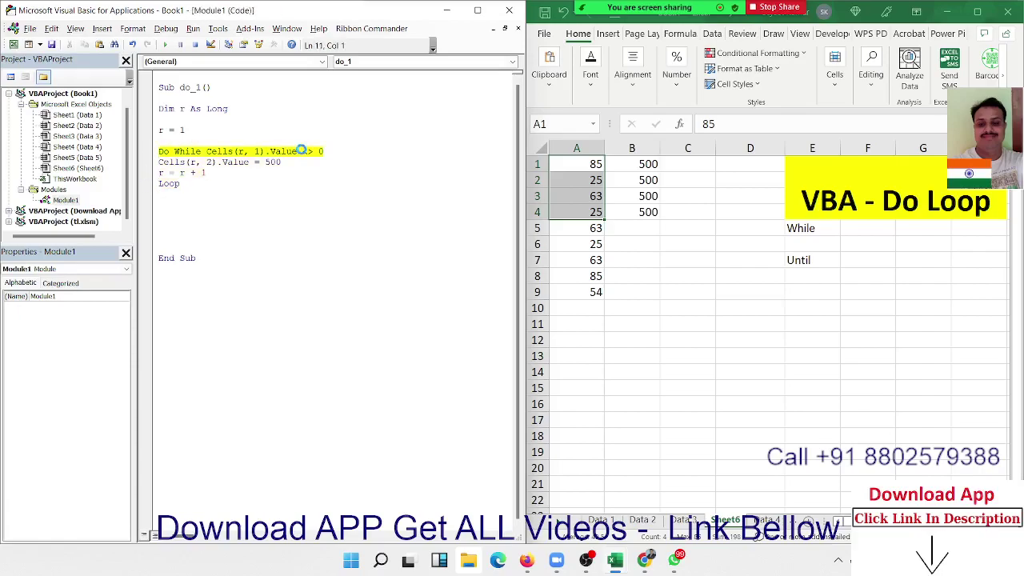
key("F8")
key("F8")
key("F8")
key("F8")
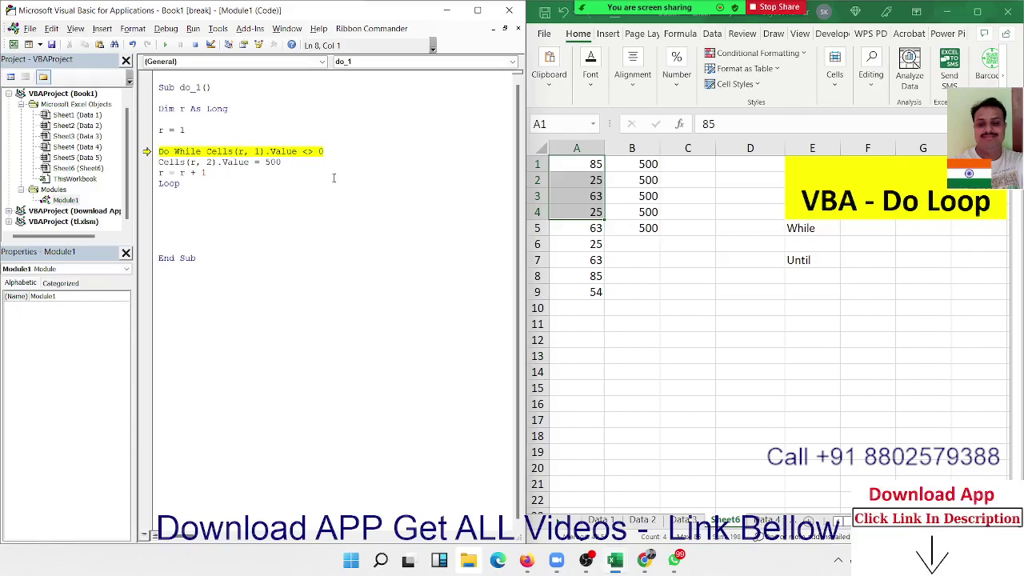
key("F8")
key("F8")
key("F8")
key("F8")
key("F8")
key("F8")
key("F8")
key("F8")
key("F8")
key("F8")
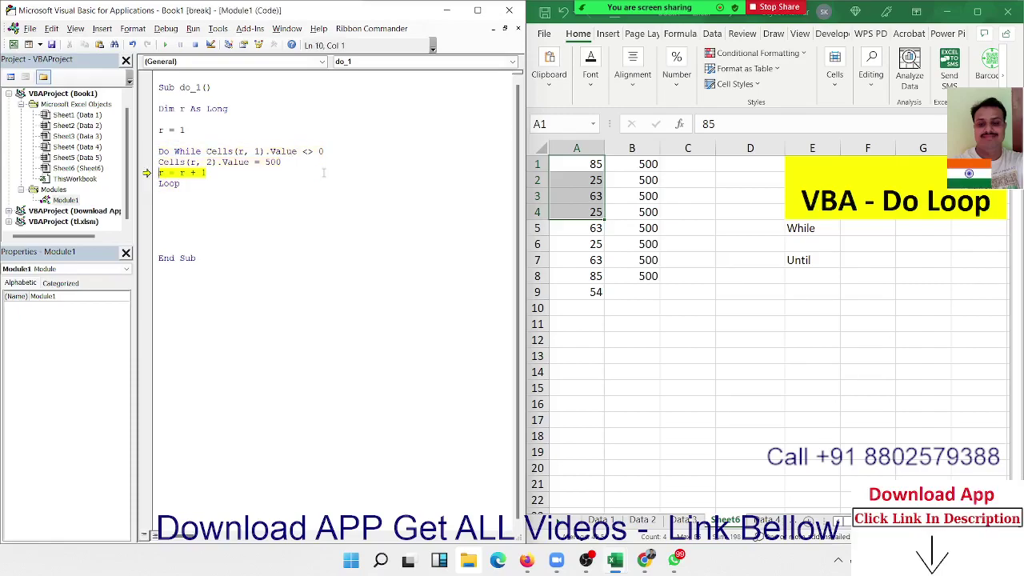
key("F8")
key("F8")
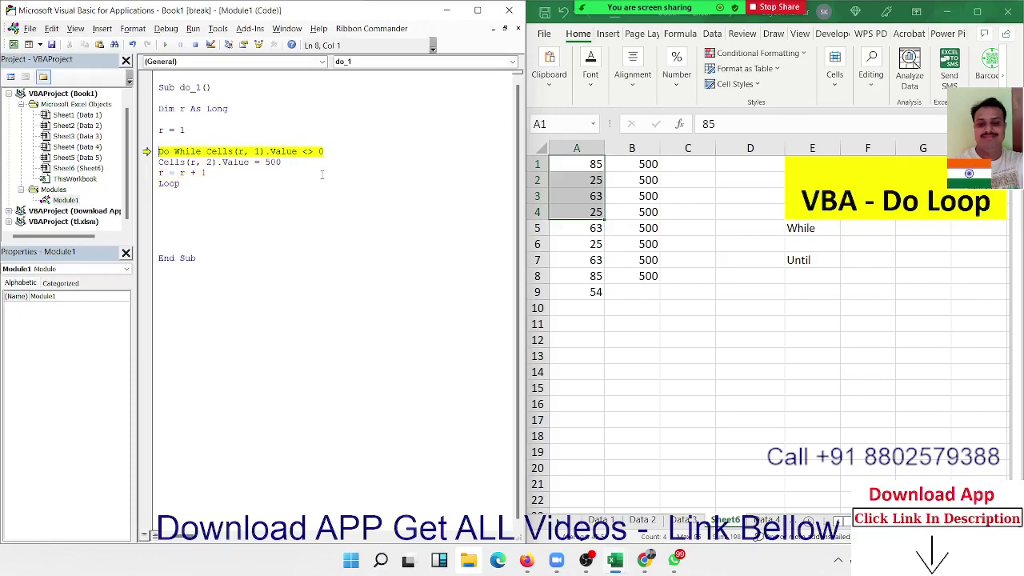
key("F8")
key("F8")
key("F8")
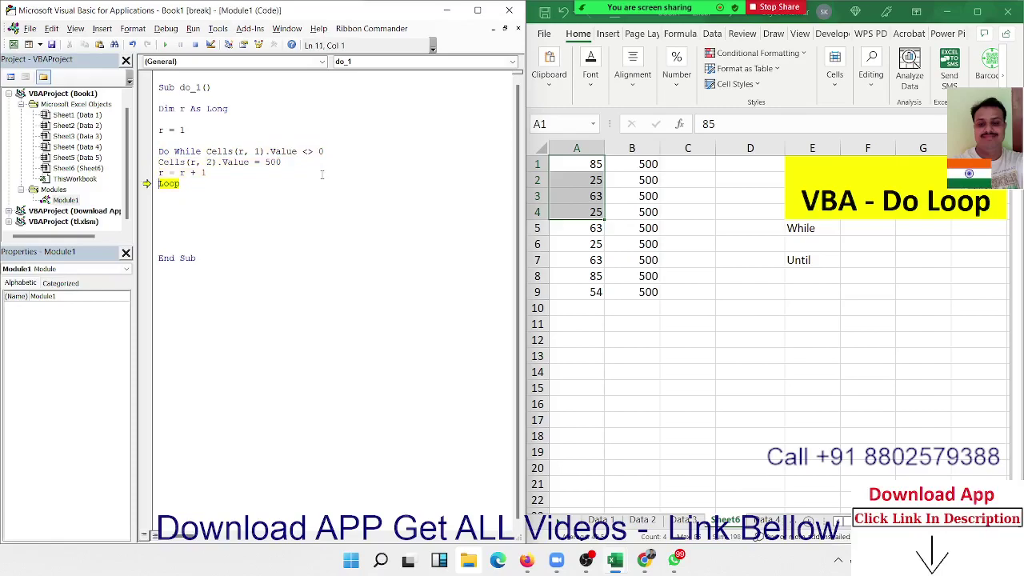
key("F8")
key("F8")
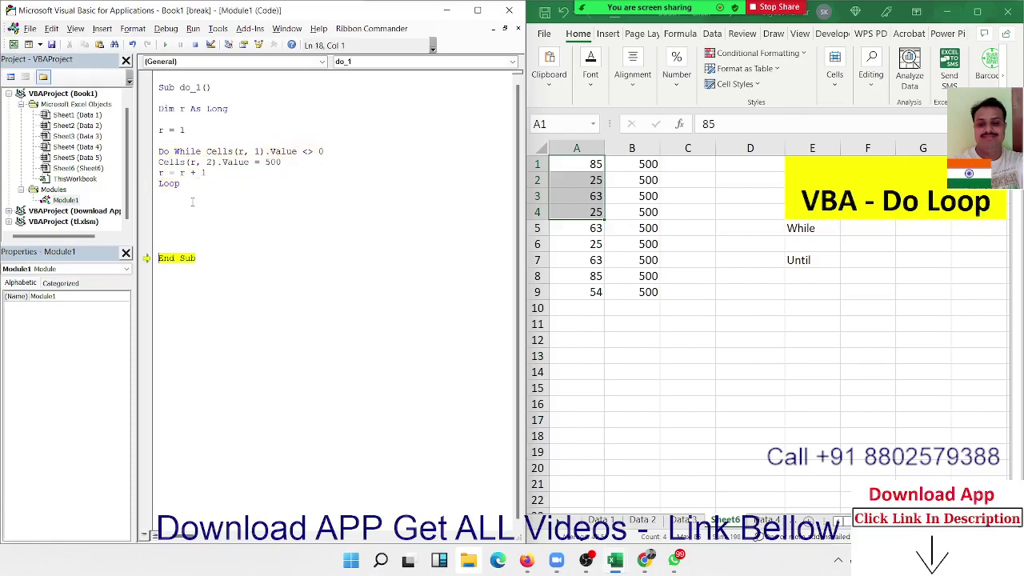
Step: Reset the debugging run and select the whole do_1 procedure
left_click(193, 203)
left_click(196, 44)
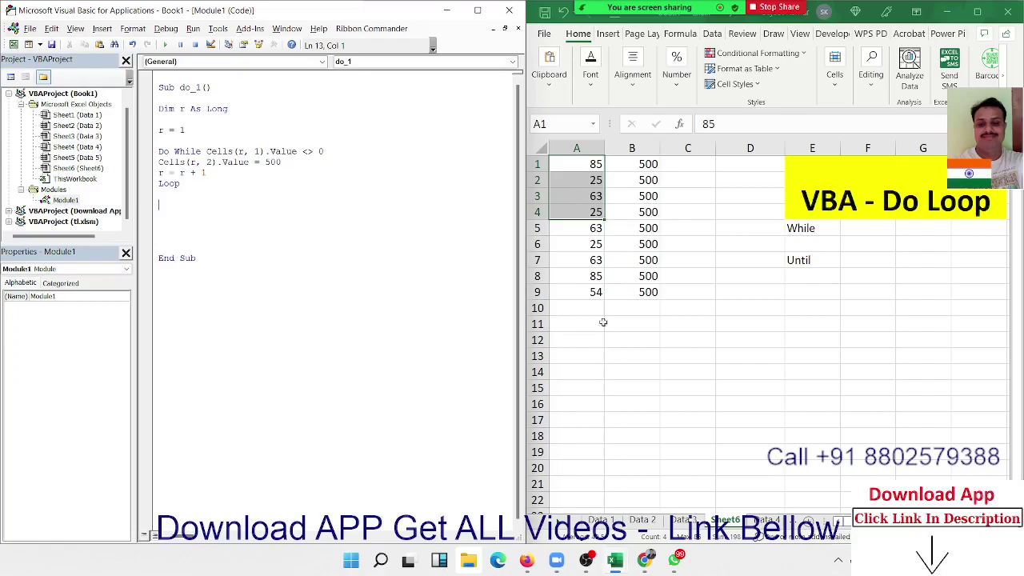
left_click_drag(205, 151, 328, 151)
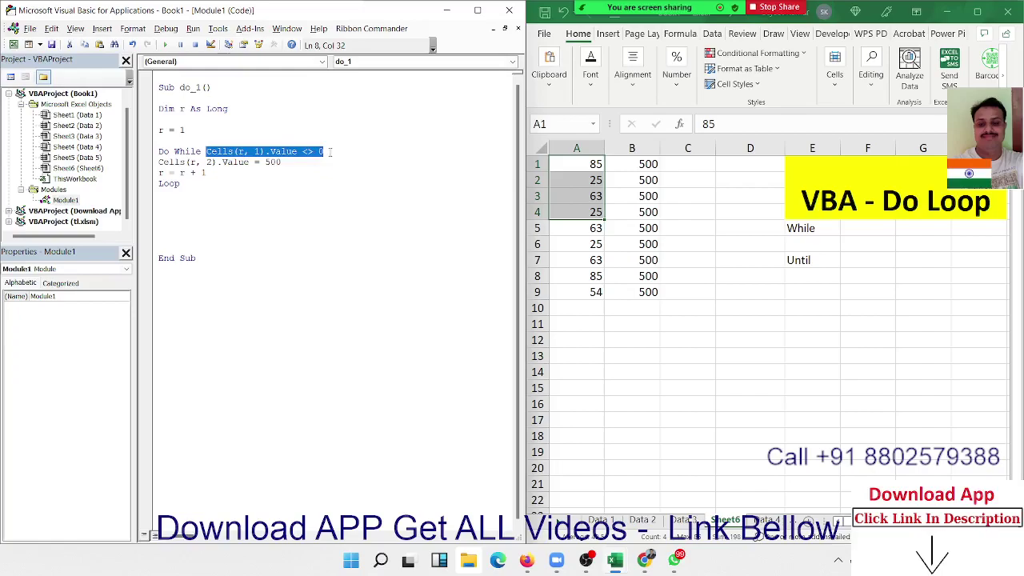
left_click(224, 173)
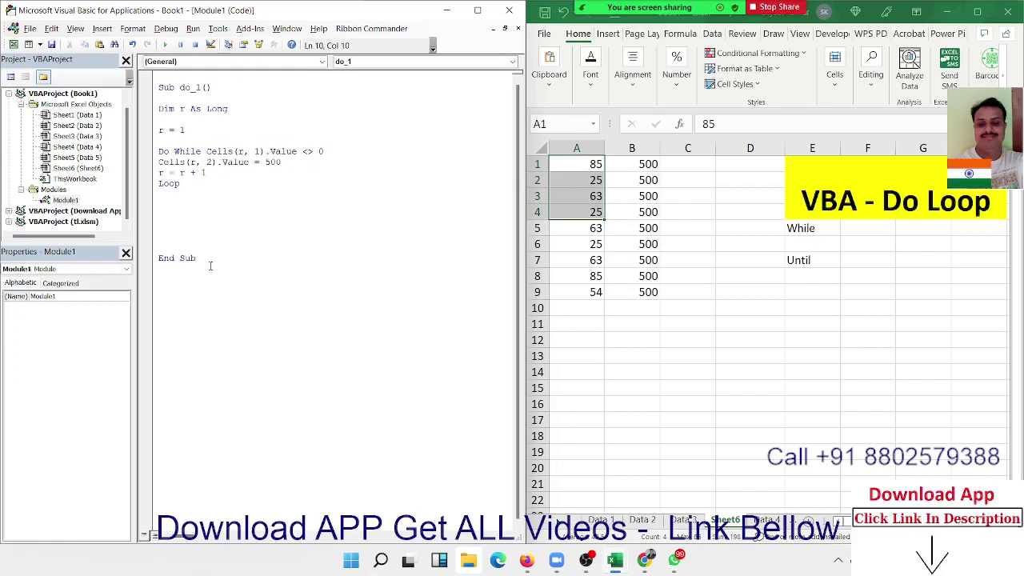
left_click_drag(210, 266, 158, 84)
Step: Remove the blank lines above End Sub and paste a copy of do_1 below it
left_click(170, 282)
left_click(266, 210)
key("Delete")
key("Delete")
key("Delete")
key("Delete")
key("Delete")
left_click(163, 216)
type("Sub do_1()  Dim r As Long  r = 1  Do While Cells(r, 1).Value <> 0 Cells(r, 2).Value = 500 r = r + 1 Loop       End Sub")
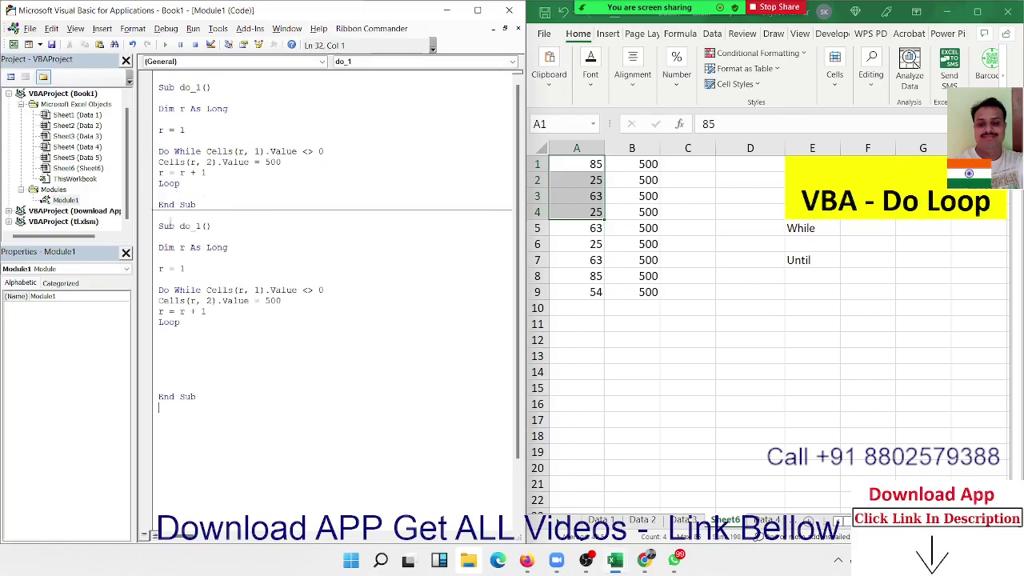
Step: Rename the copy do_2 and change its Do While to Do Until
left_click(199, 227)
key("BackSpace")
type("2")
left_click(246, 355)
double_click(187, 290)
key("BackSpace")
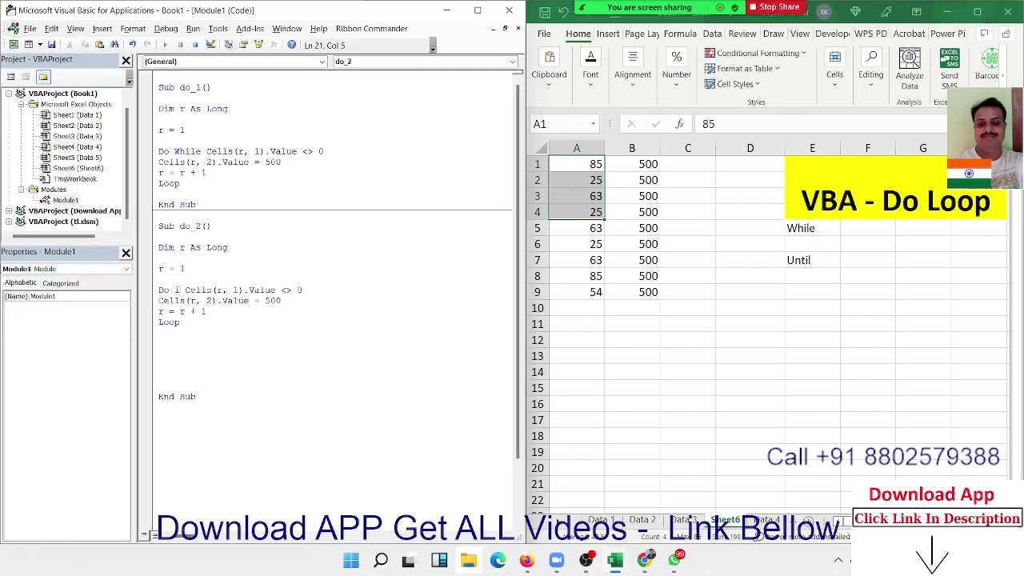
type("unt")
type("il")
left_click(212, 274)
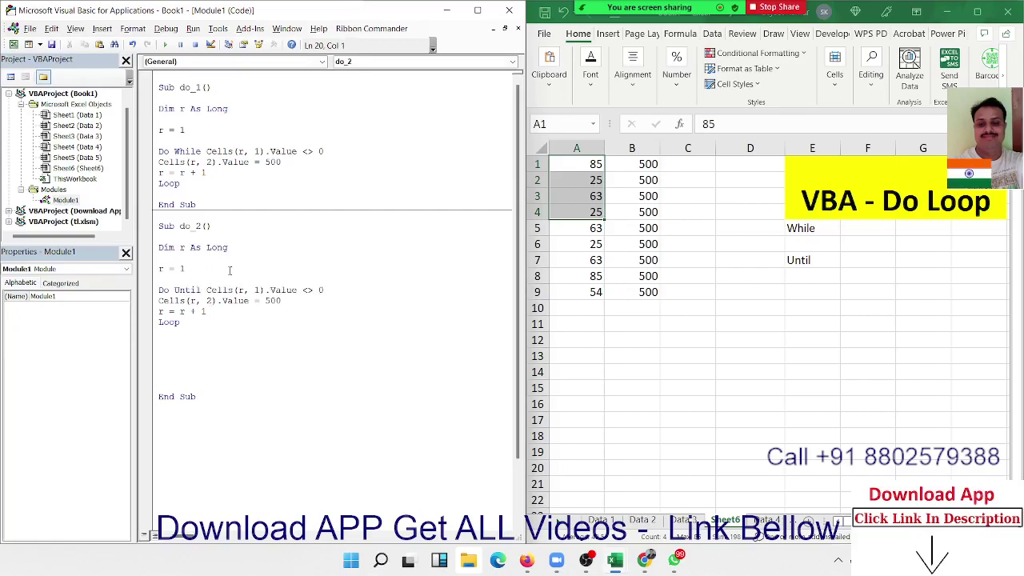
Step: Clear the 500s from B1:B9 and begin stepping through do_2
left_click_drag(652, 162, 653, 289)
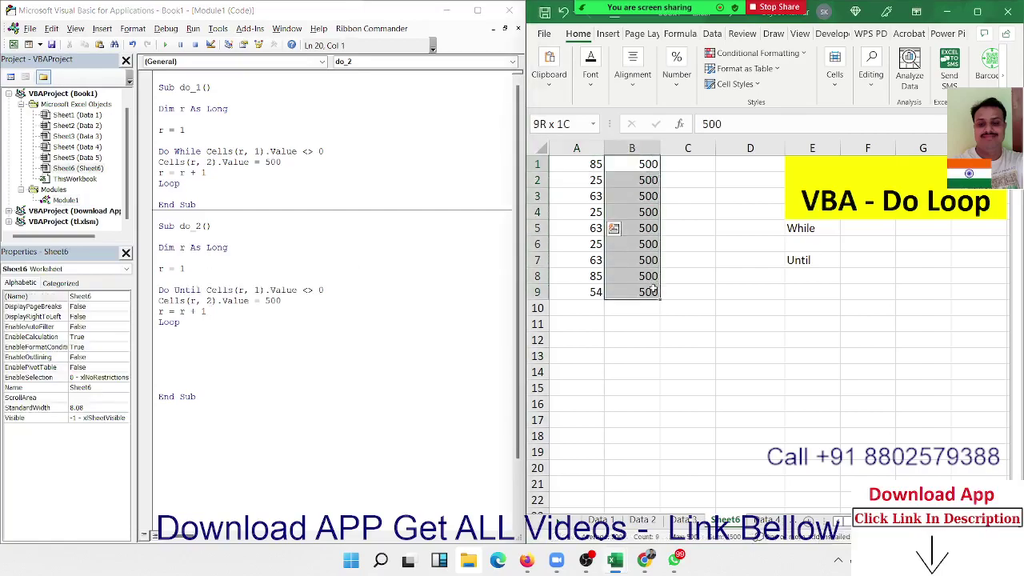
key("Delete")
left_click(218, 273)
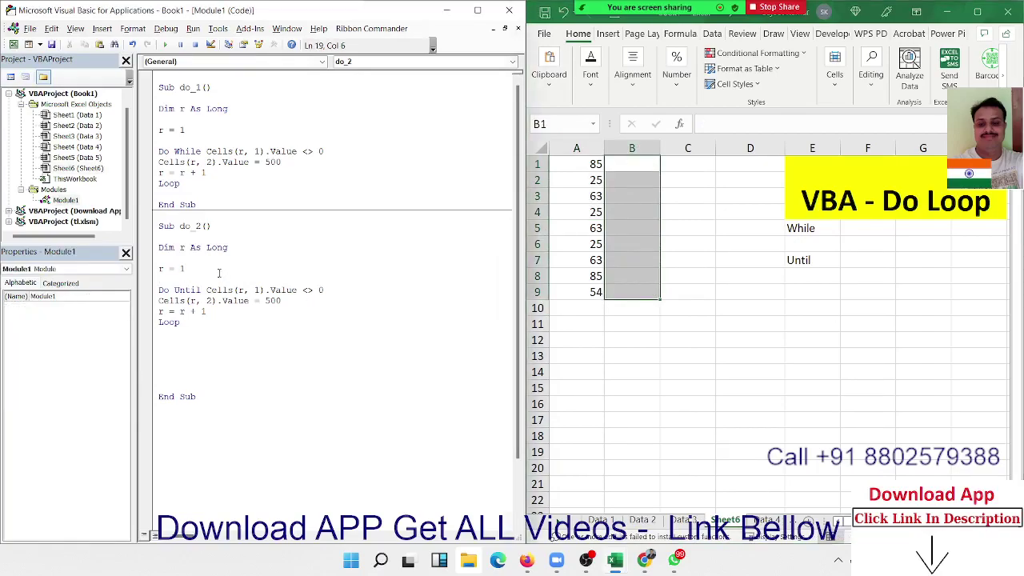
key("F8")
key("F8")
key("F8")
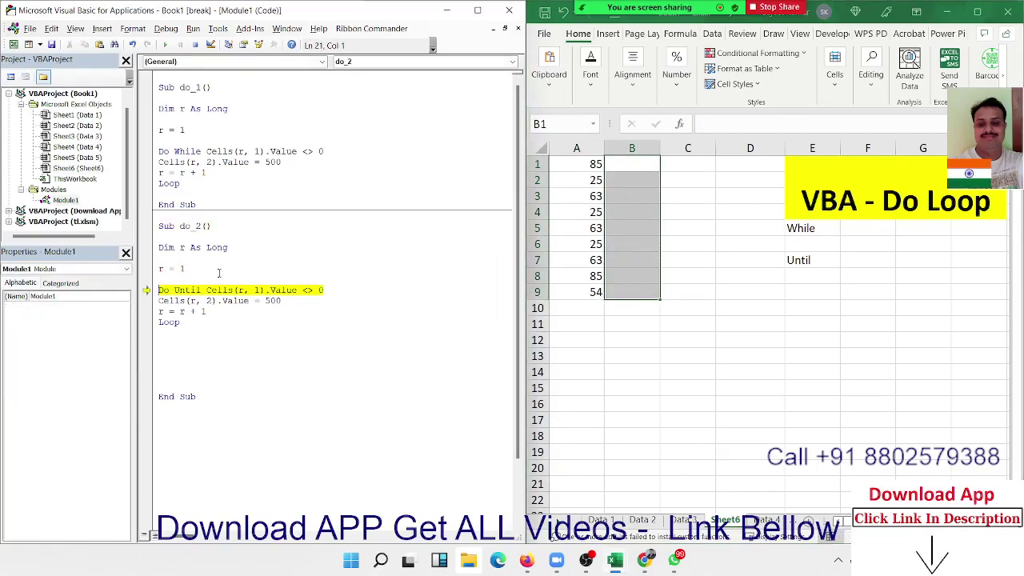
key("F8")
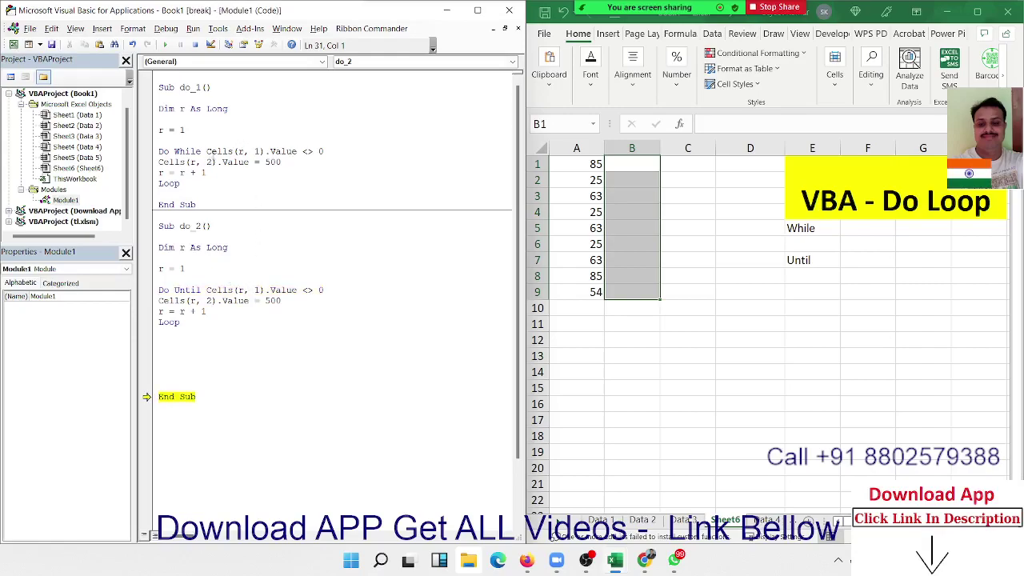
Step: Change do_2's loop condition from <> 0 to = 0
left_click(186, 151)
double_click(187, 152)
left_click(195, 290)
double_click(195, 290)
left_click(308, 290)
double_click(307, 291)
type("=")
key("Down")
key("Down")
key("Down")
Step: Step through do_2's Do Until loop with F8, filling B1:B8 with 500
left_click(169, 281)
key("F8")
key("F8")
key("F8")
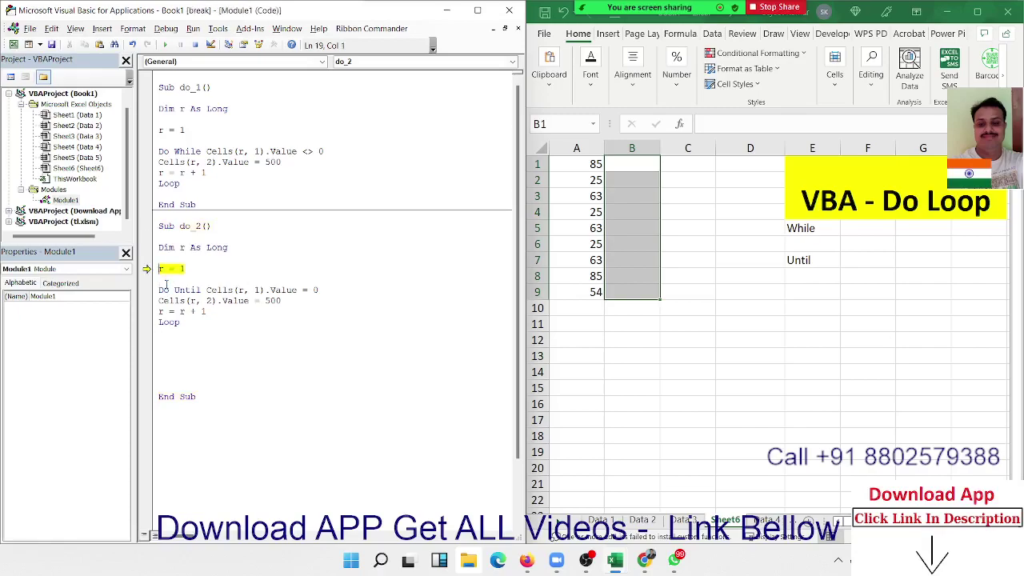
key("F8")
key("F8")
key("F8")
key("F8")
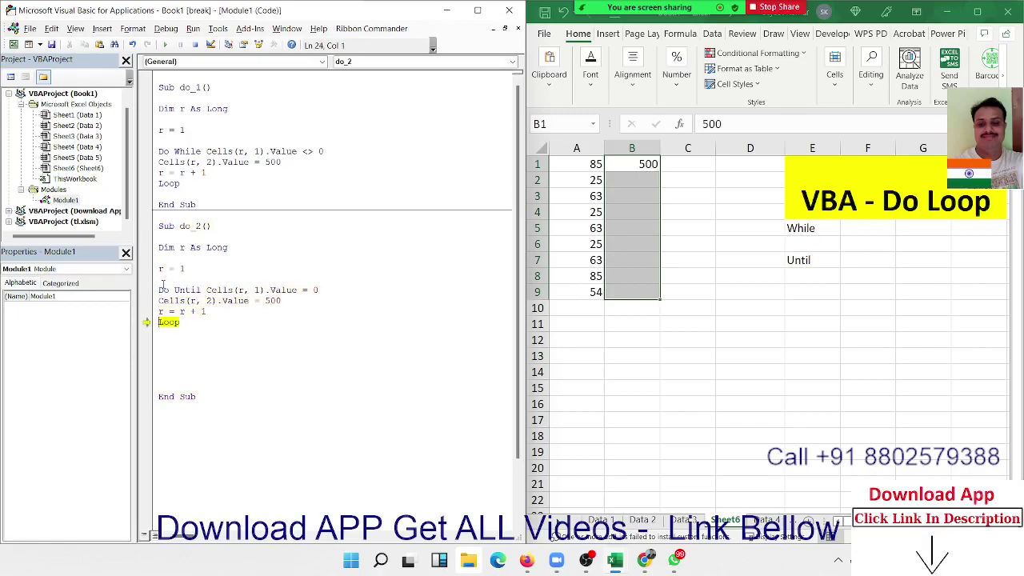
key("F8")
key("F8")
key("F8")
key("F8")
key("F8")
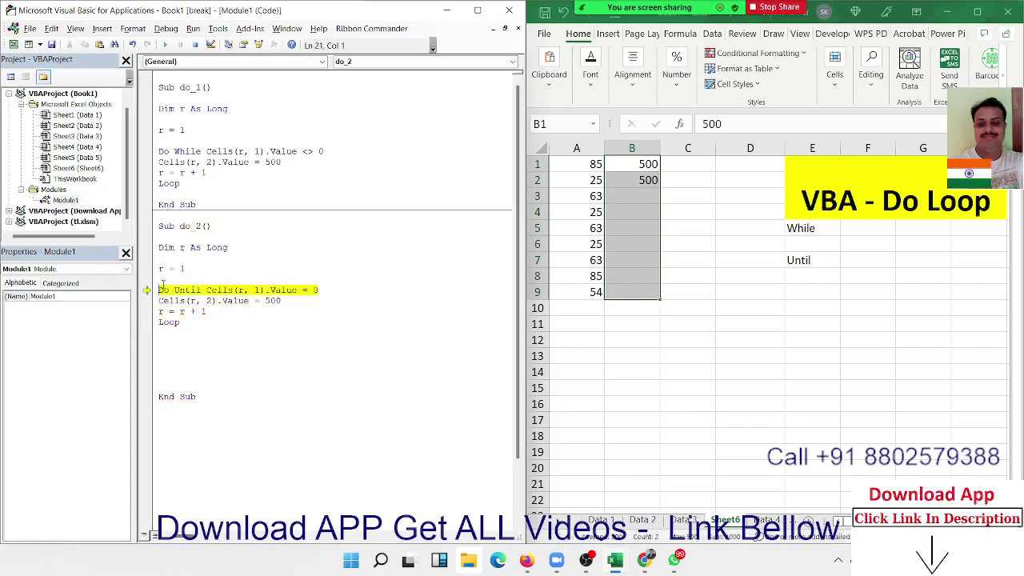
key("F8")
key("F8")
key("F8")
key("F8")
key("F8")
key("F8")
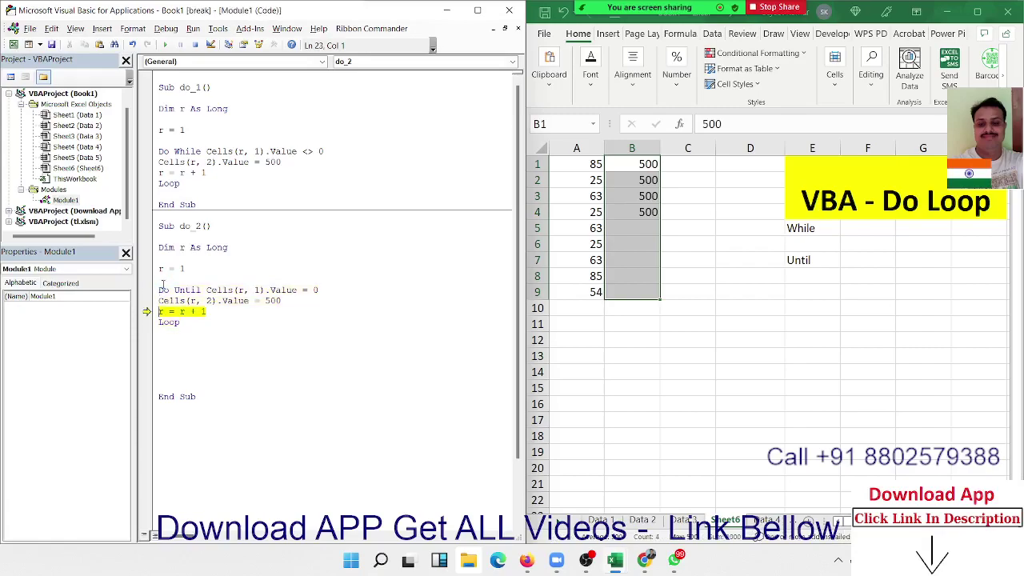
key("F8")
key("F8")
key("F8")
key("F8")
key("F8")
key("F8")
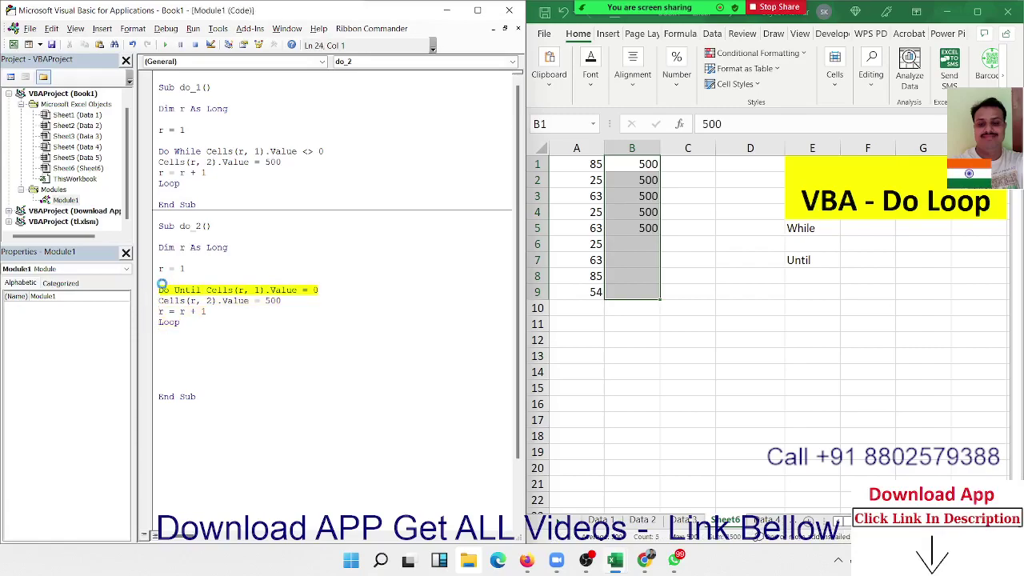
key("F8")
key("F8")
key("F8")
key("F8")
key("F8")
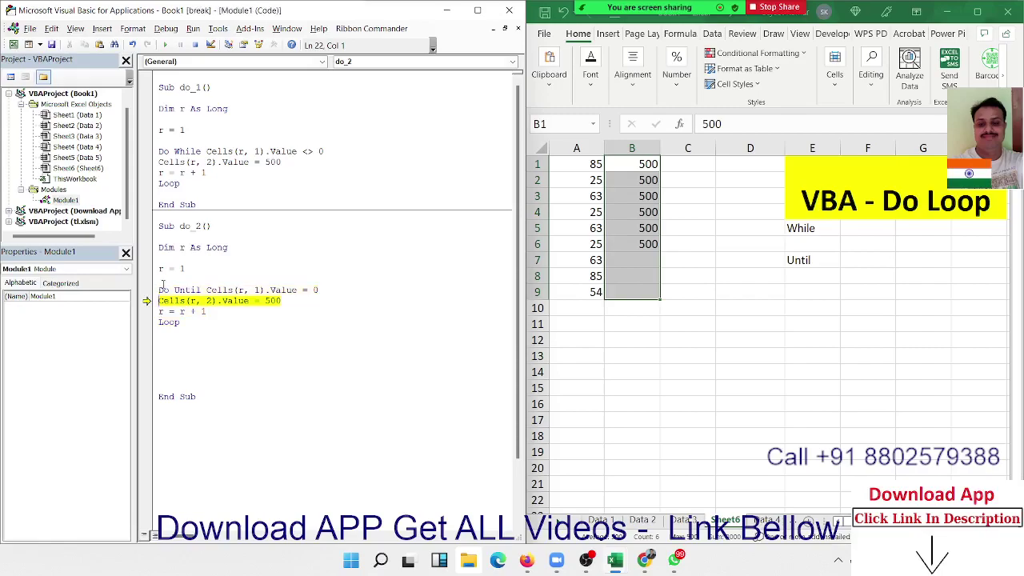
key("F8")
key("F8")
key("F8")
key("F8")
key("F8")
key("F8")
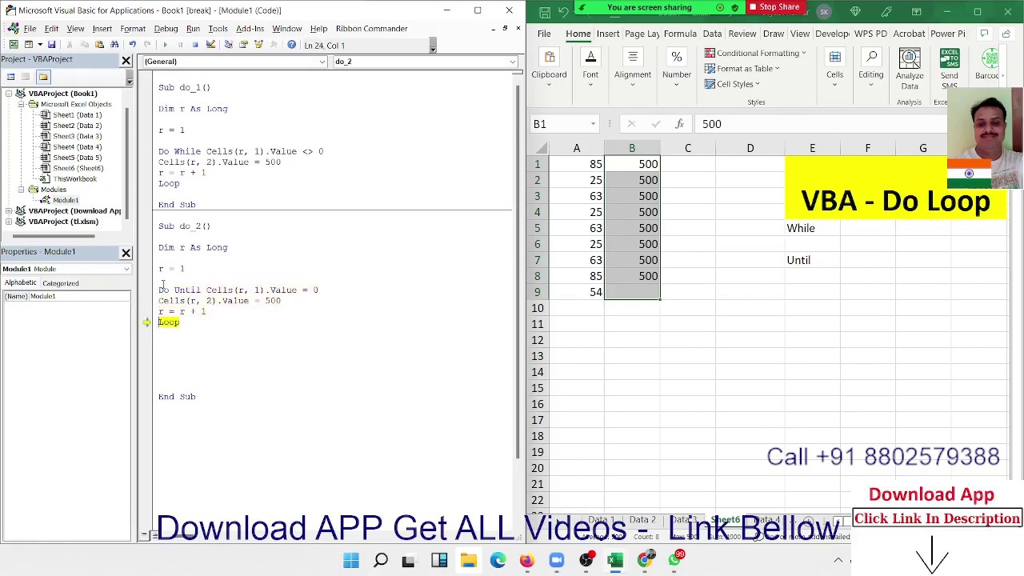
key("F8")
key("F8")
key("F8")
key("F8")
Step: Compare do_1's <> 0 condition with do_2's = 0 condition and the 500 value
left_click(279, 151)
left_click_drag(329, 151, 258, 151)
double_click(304, 158)
double_click(315, 291)
double_click(272, 300)
double_click(303, 290)
Step: Reset the paused macro and delete the blank lines above do_2's End Sub
left_click(169, 289)
left_click(195, 44)
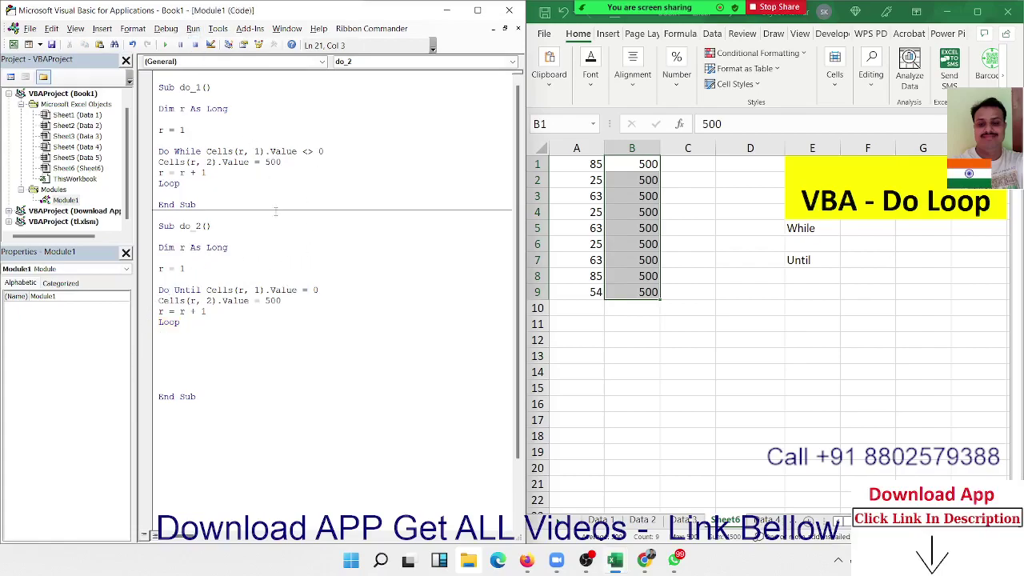
left_click_drag(298, 151, 312, 151)
left_click_drag(298, 290, 314, 289)
left_click(198, 336)
key("Delete")
key("Delete")
key("Delete")
key("Delete")
key("Delete")
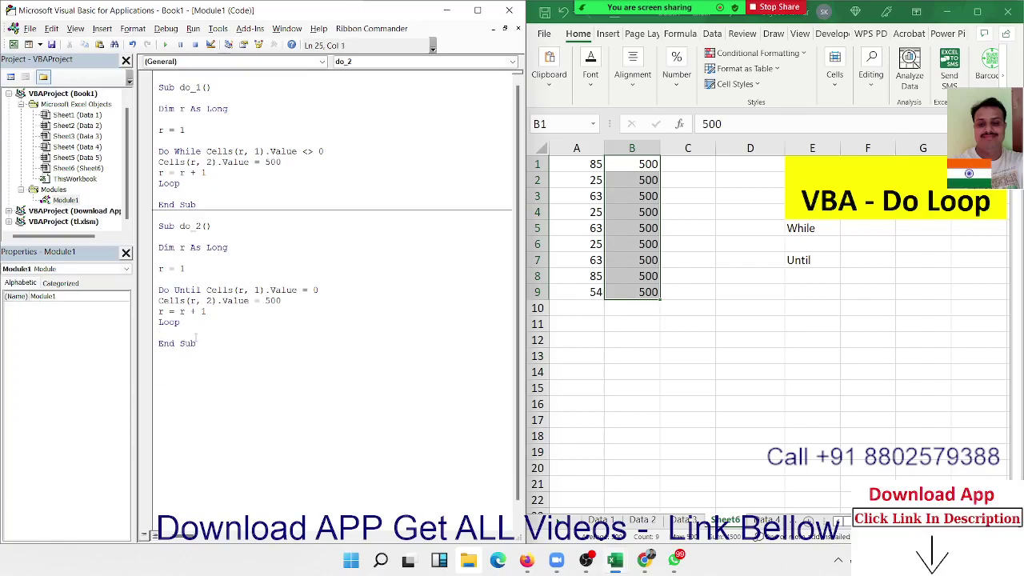
key("Delete")
Step: Clear the 500s in B1:B9 and the numbers in A1:A9 on the worksheet
left_click(607, 366)
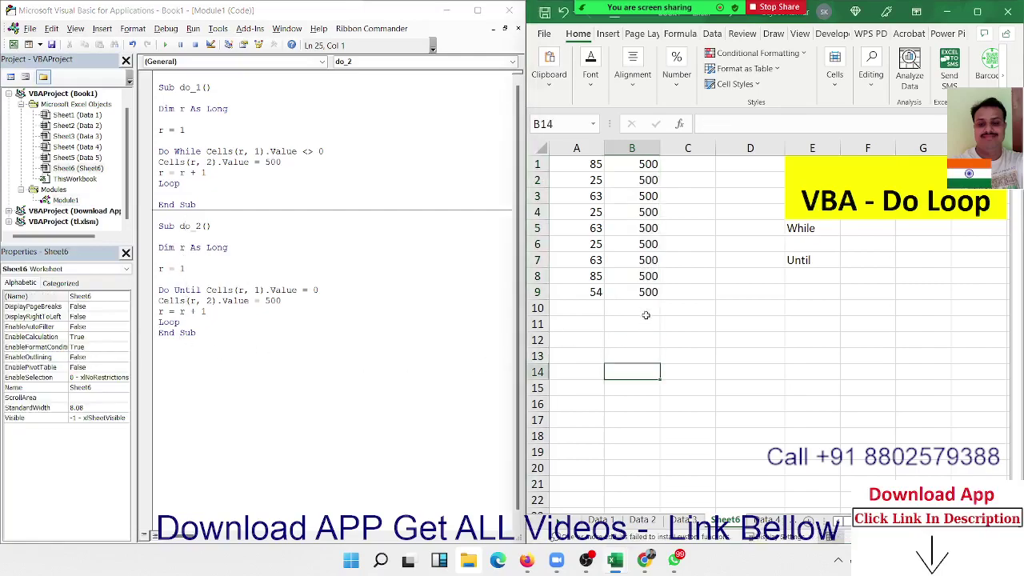
left_click(642, 292)
left_click_drag(643, 292, 617, 164)
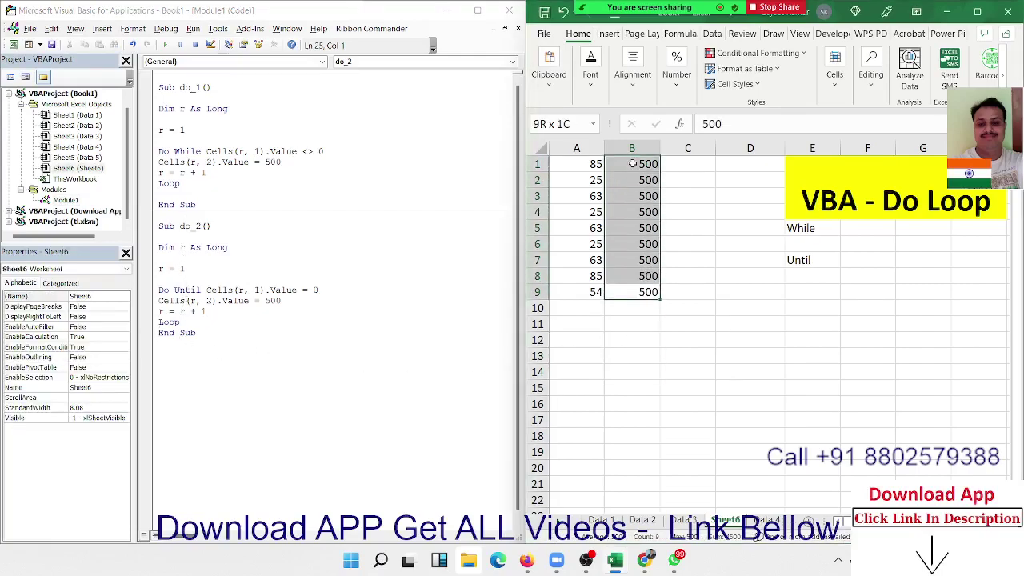
key("Delete")
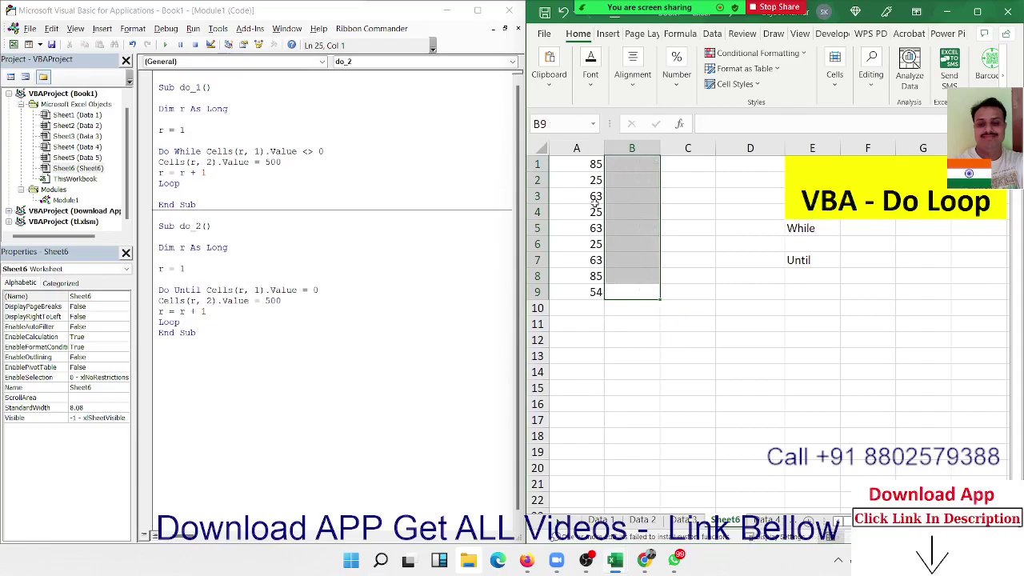
left_click(577, 292)
left_click_drag(578, 292, 576, 164)
key("Delete")
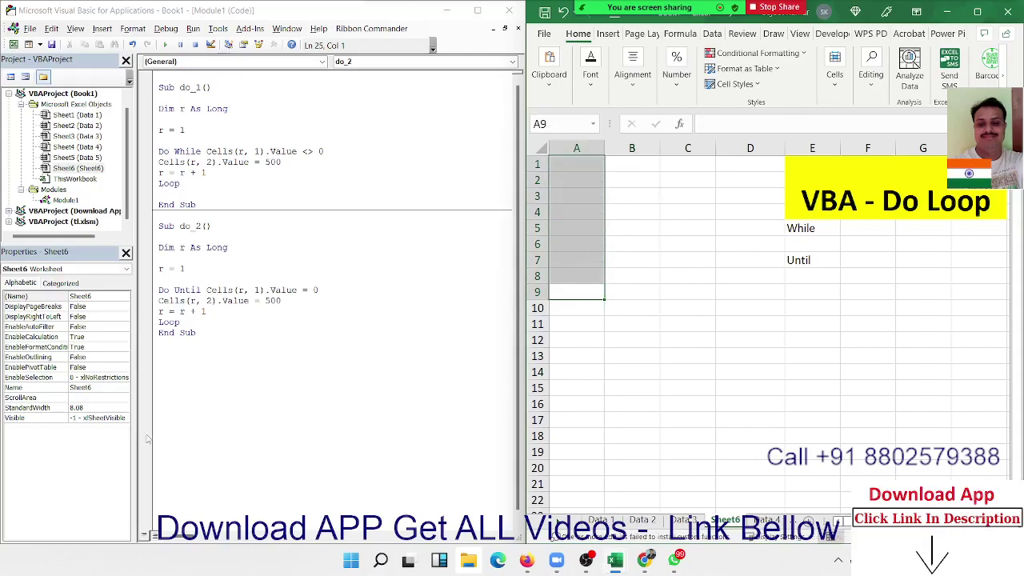
left_click(207, 353)
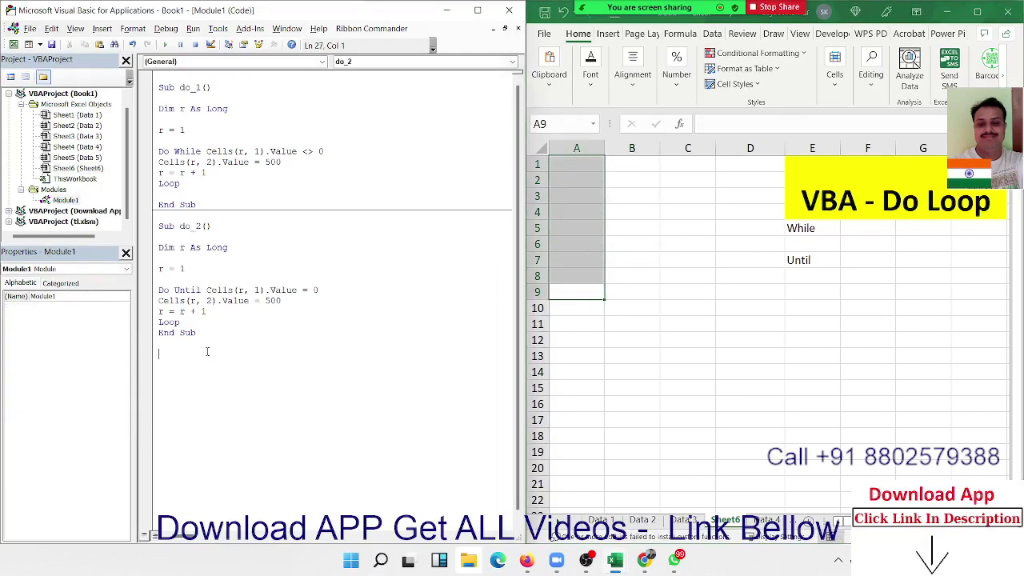
left_click(469, 563)
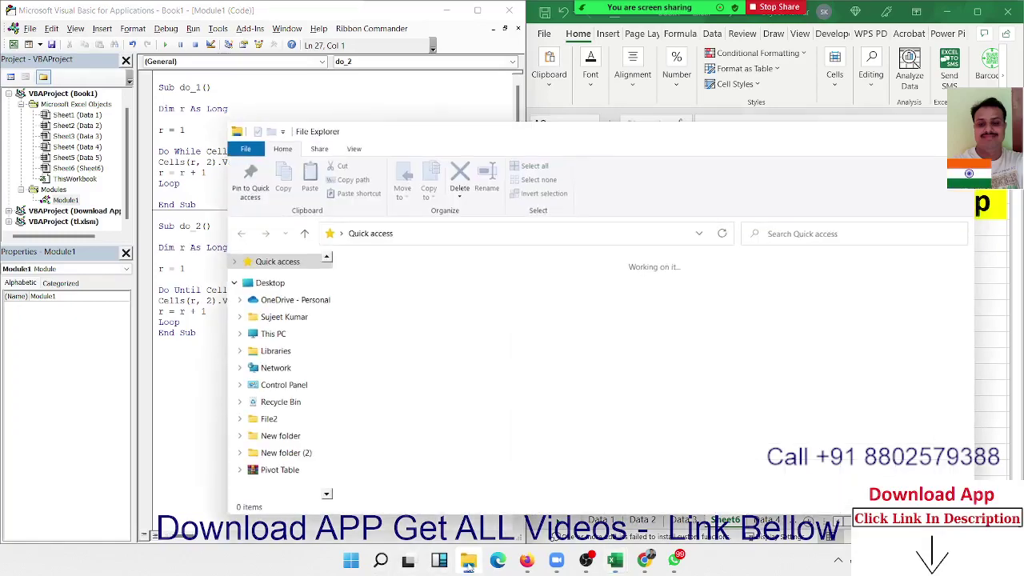
Step: Browse File Explorer to Local Disk (E:) > 2021 > Data, listing seven XLSX files
left_click(468, 563)
left_click(468, 564)
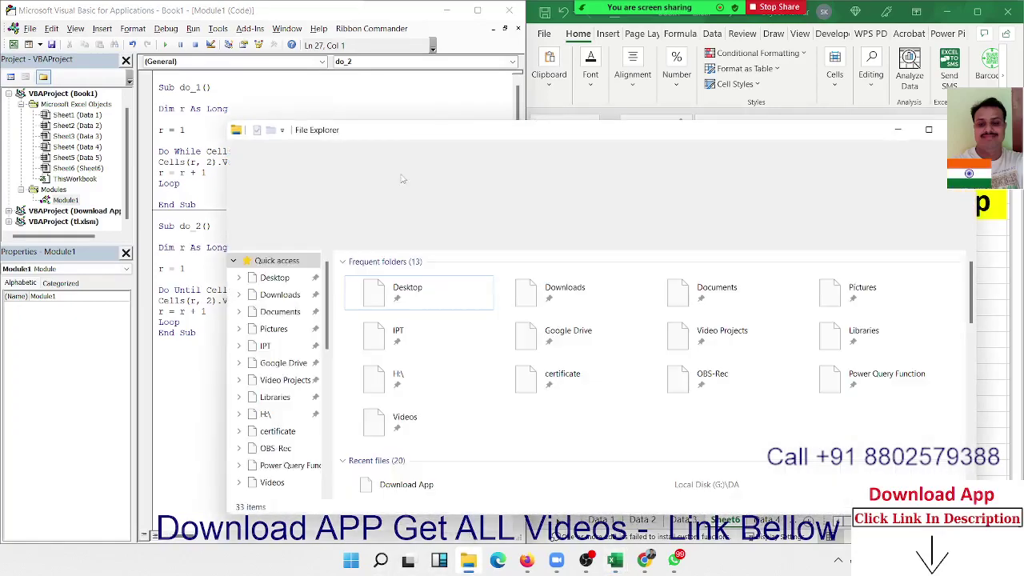
double_click(416, 130)
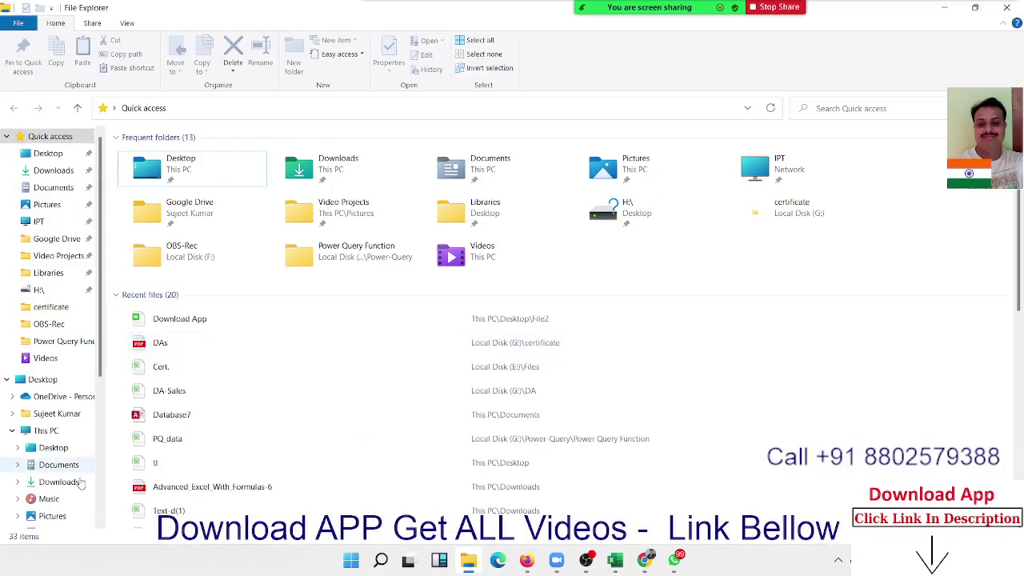
scroll(60, 464, "down", 2)
left_click(60, 498)
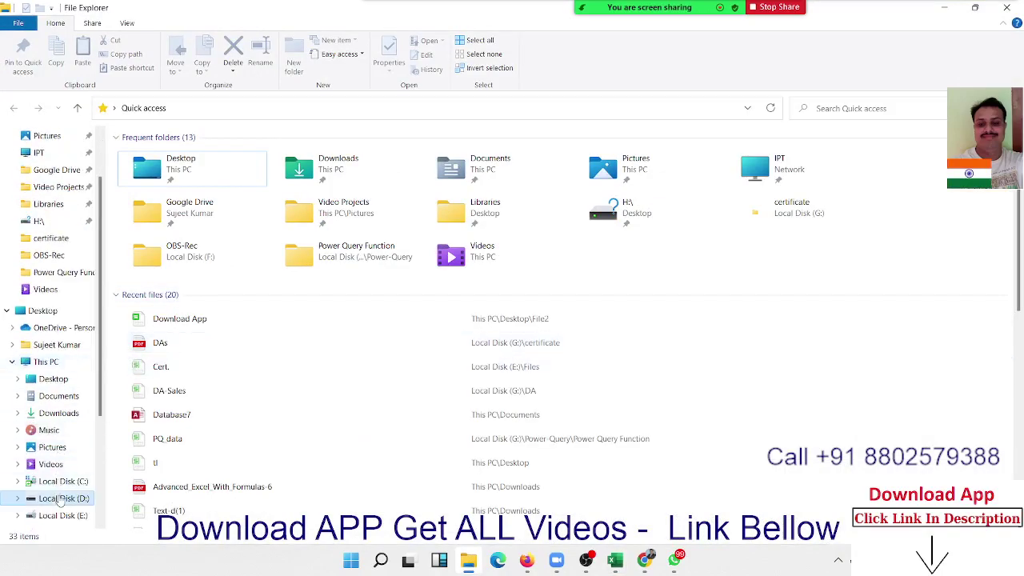
left_click(61, 515)
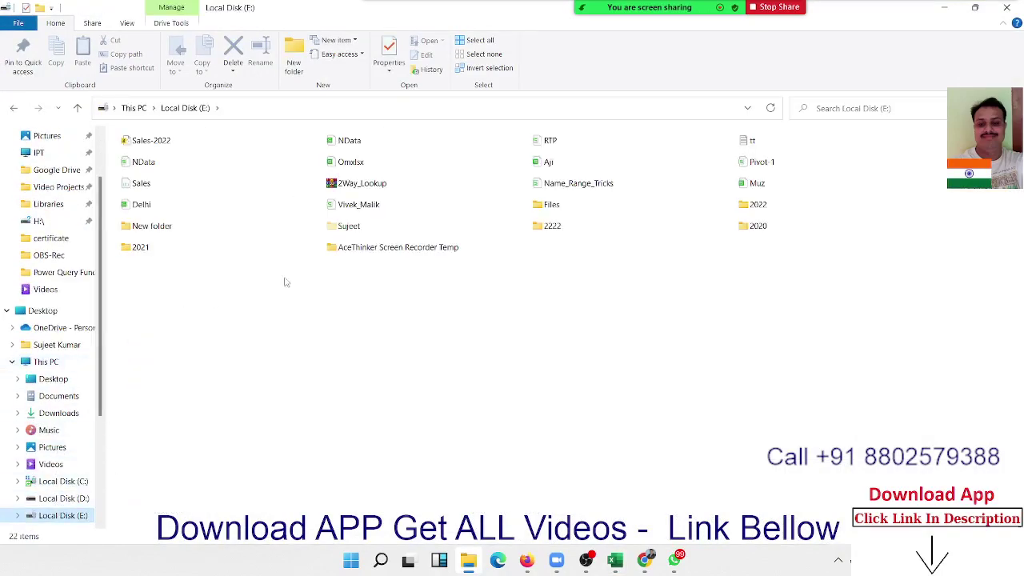
double_click(760, 210)
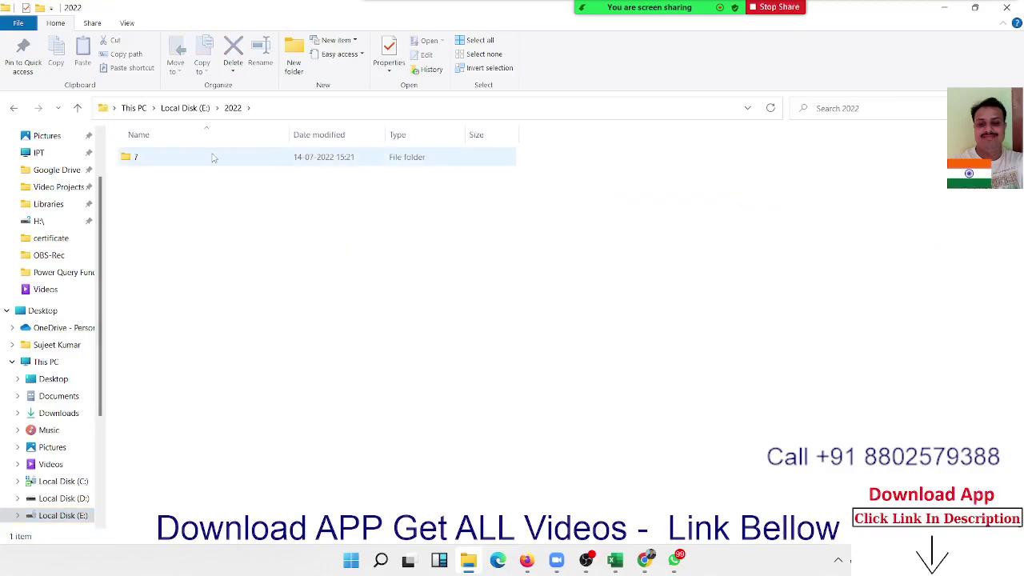
left_click(14, 107)
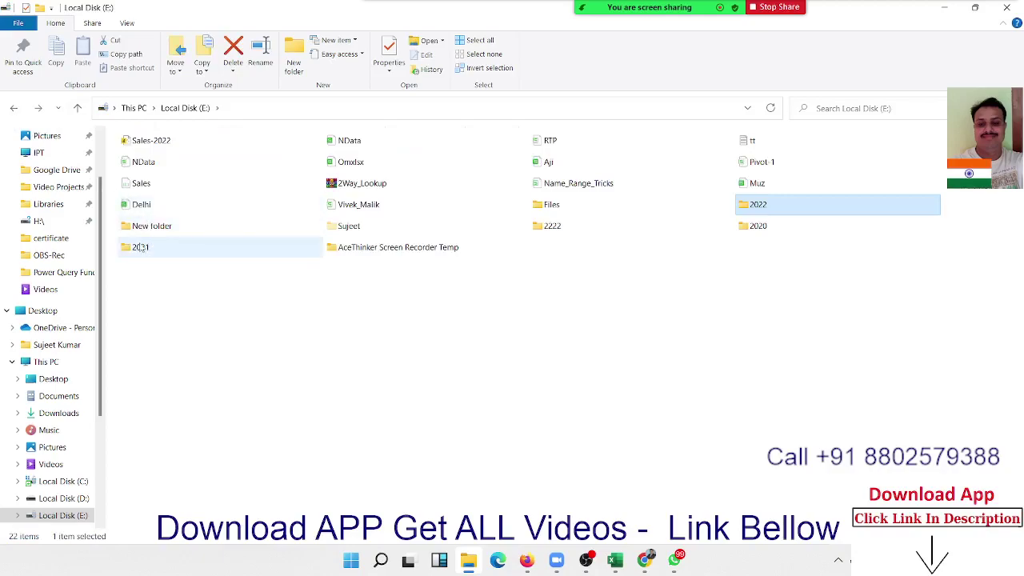
double_click(142, 246)
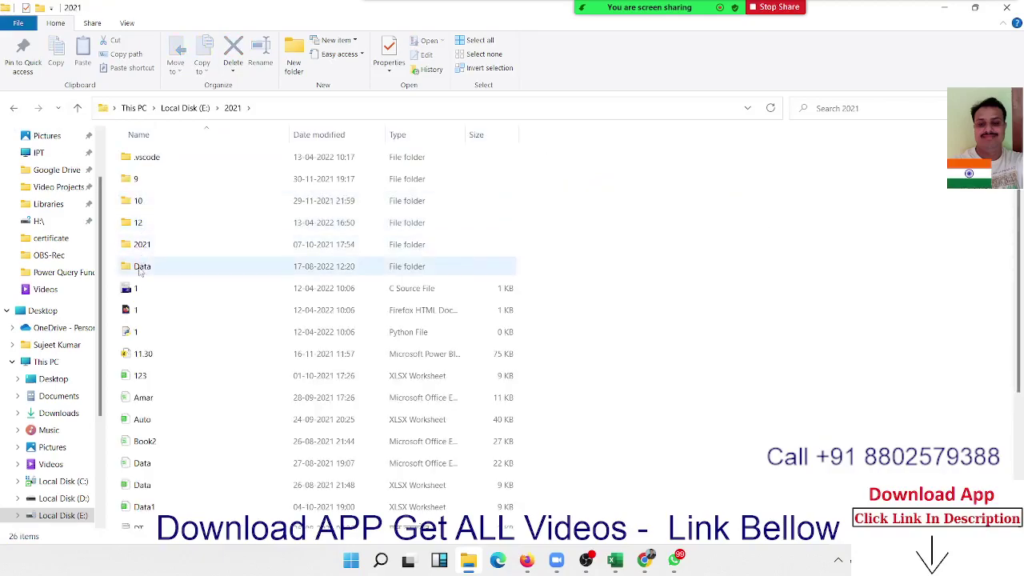
double_click(142, 267)
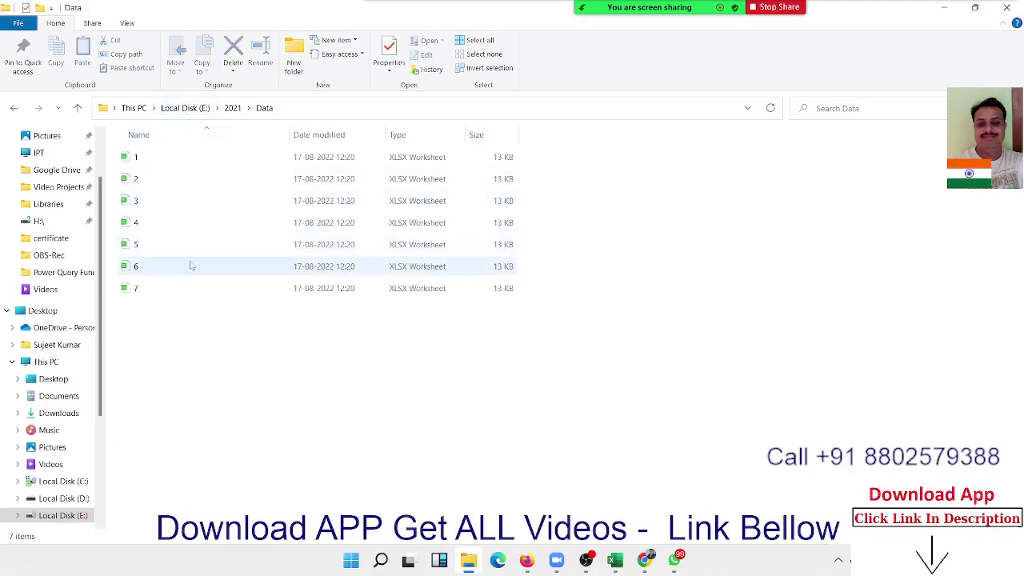
Step: Confirm the folder path E:\2021\Data, then return to Excel and the VBA editor
left_click(322, 114)
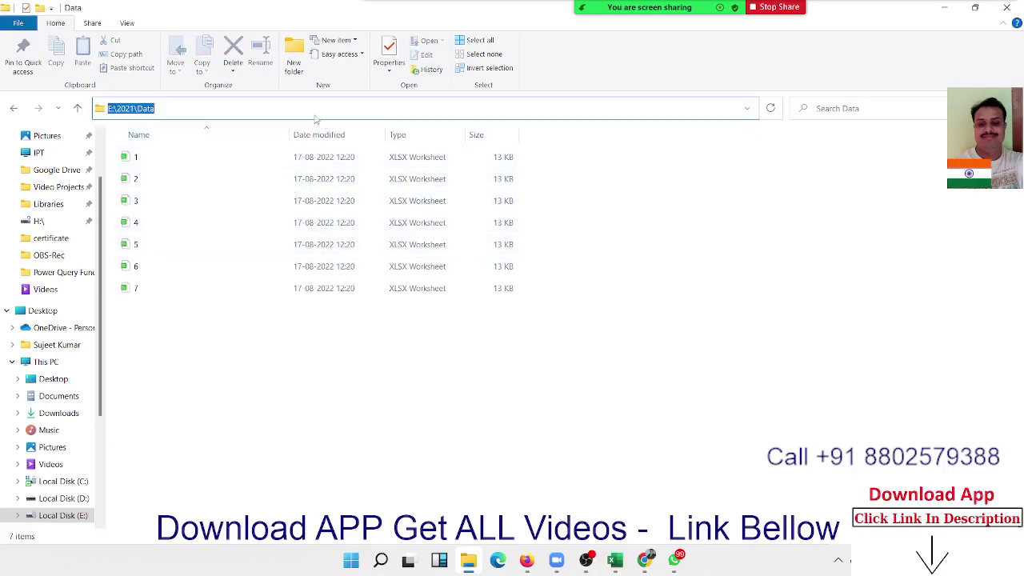
left_click(297, 332)
key("alt+Tab")
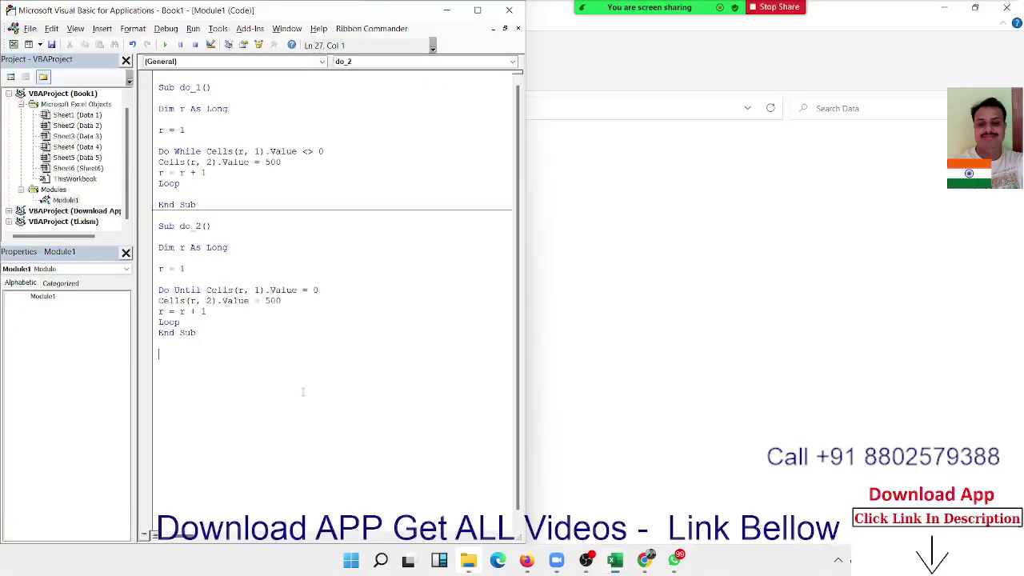
key("alt+Tab")
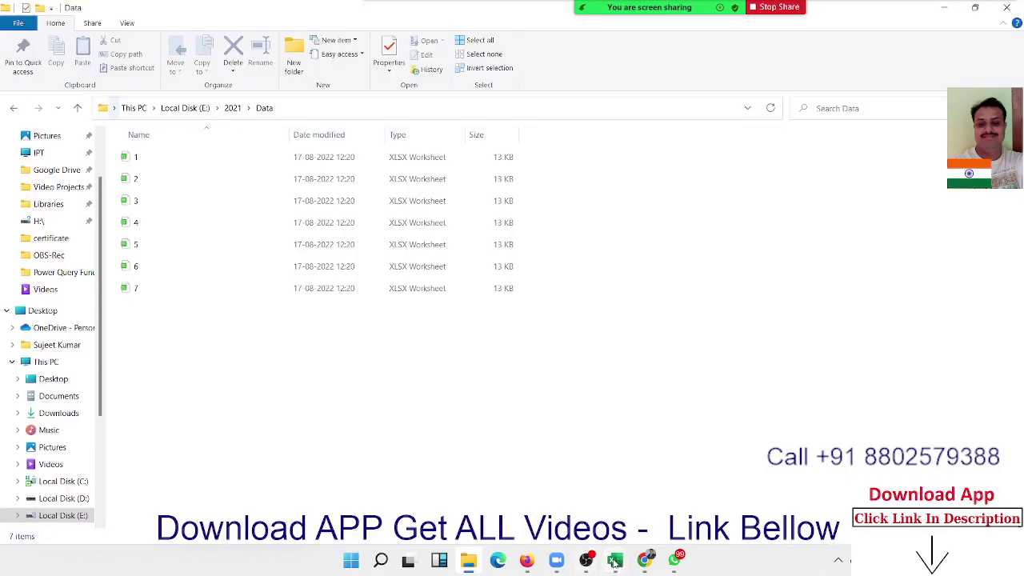
mouse_move(615, 562)
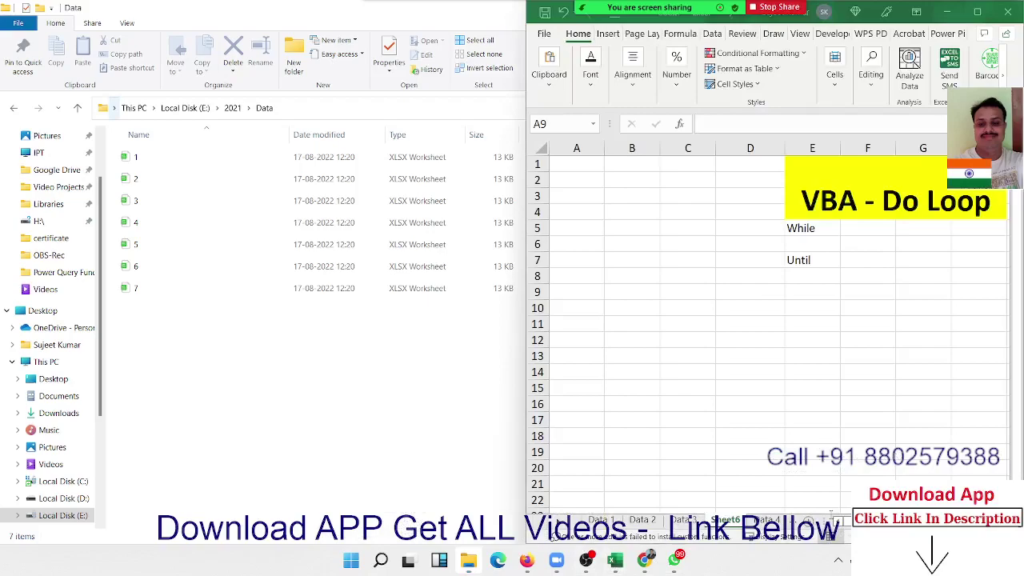
left_click(829, 516)
Step: Start a Sub do_3() macro below do_2 that declares fn As String
left_click(214, 354)
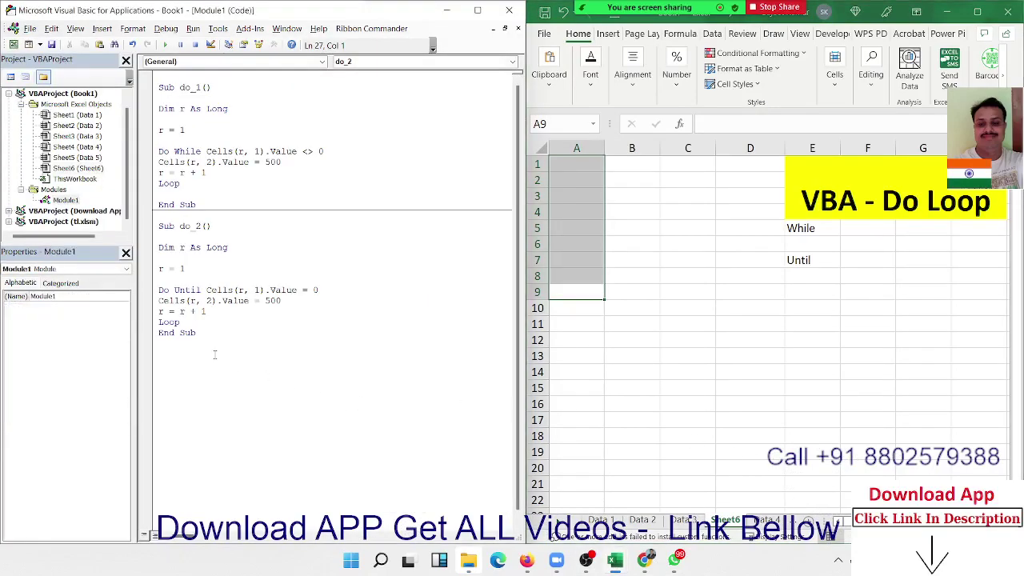
type("sub ")
type("do_")
type("3(")
key("Return")
key("Return")
key("Return")
key("Return")
key("Return")
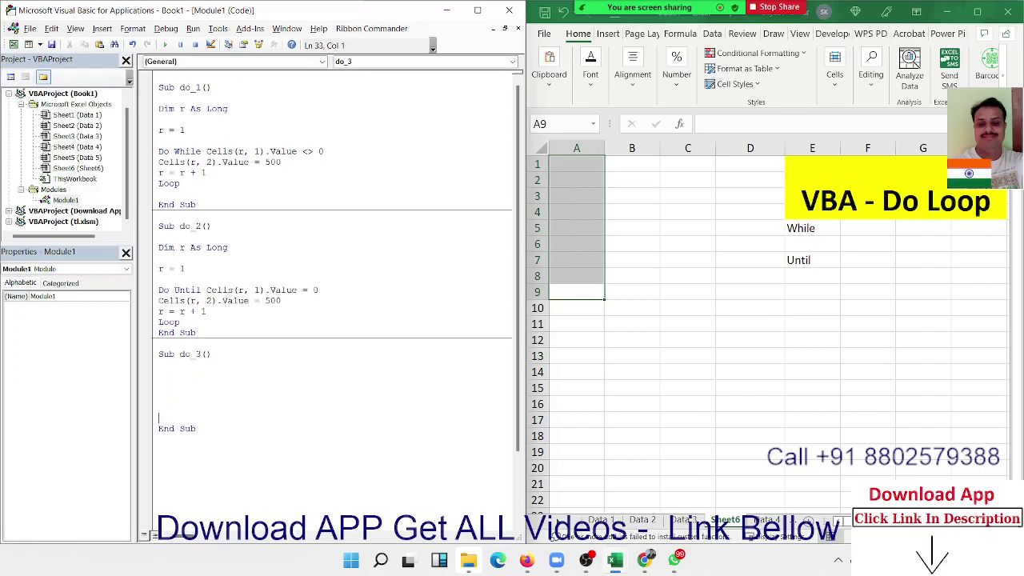
left_click(159, 385)
type("dim r ")
type("a")
type("n")
type(" as ")
type("str")
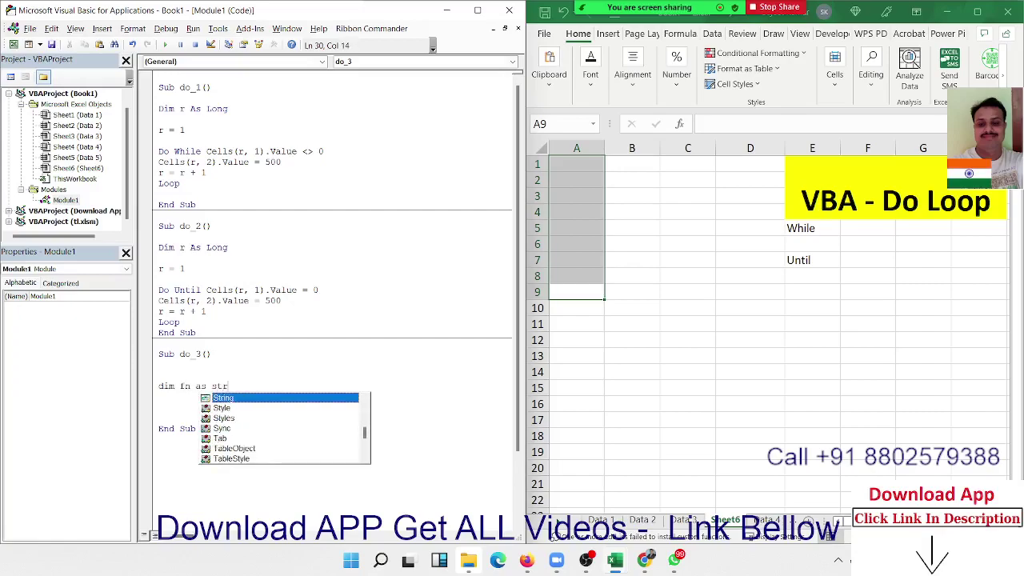
key("Return")
key("Return")
Step: Add the line fn = Dir("E:\2021\Data\*.*", vbNormal) to do_3
type("fn")
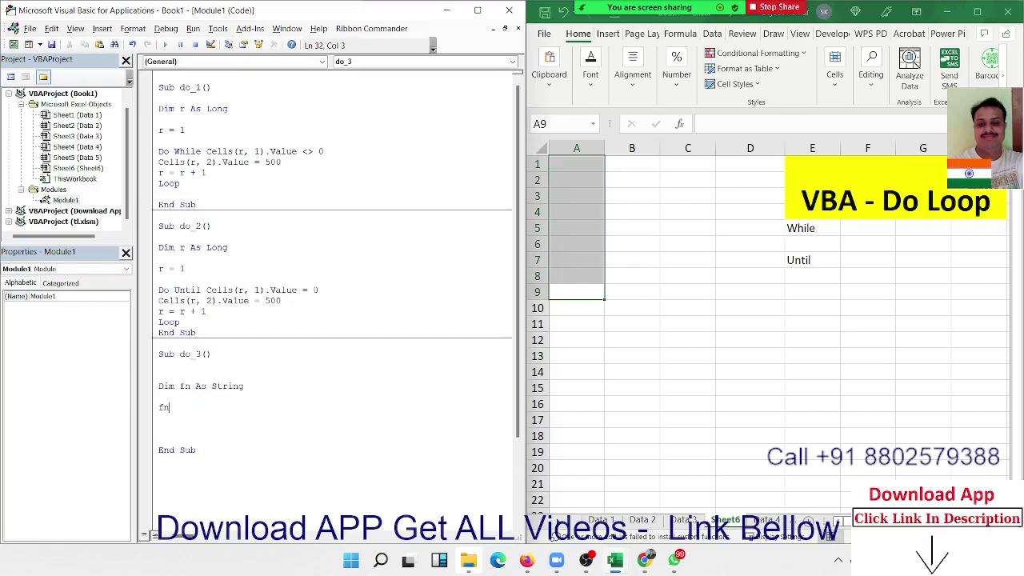
type("=dir")
type("(\"E:\\")
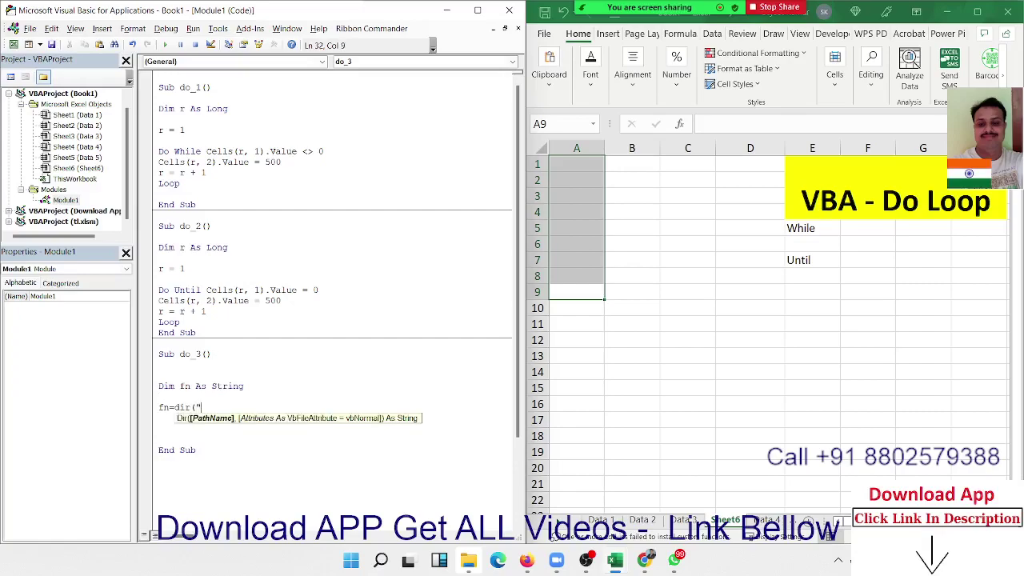
type("2021\\Data\\")
type("*")
type(".*")
type("\",")
key("Down")
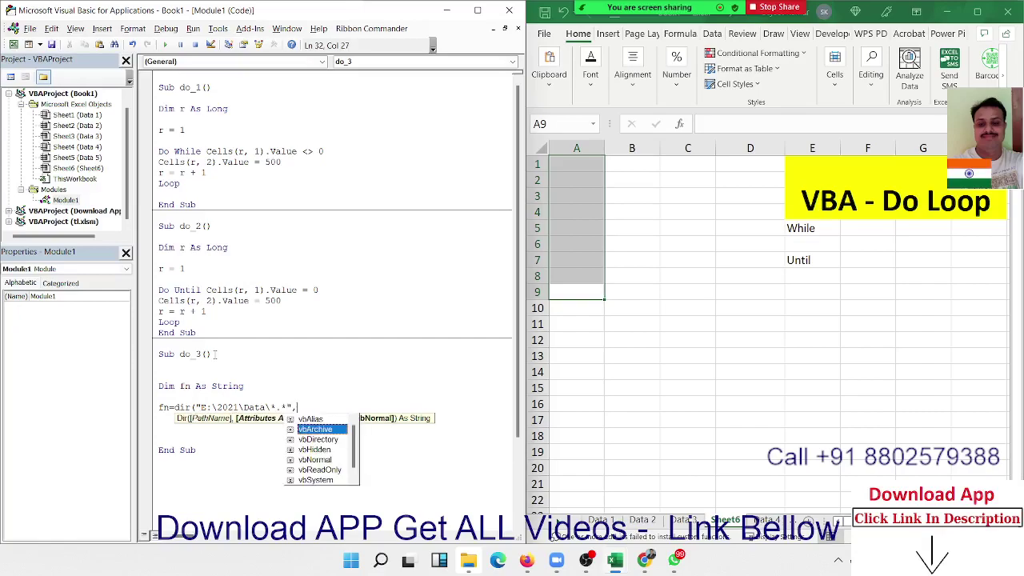
key("Down")
key("Down")
key("Down")
key("Tab")
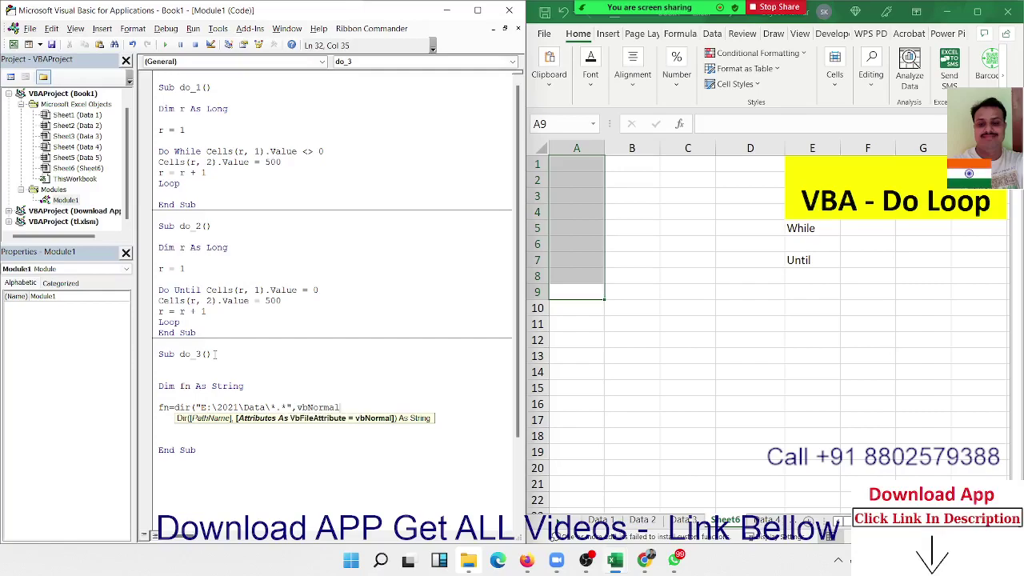
type(")")
key("Return")
Step: Add r = r + 1 and Range("A" & r).Value = fn, then run do_3 to put 1.xlsx in A1
key("Return")
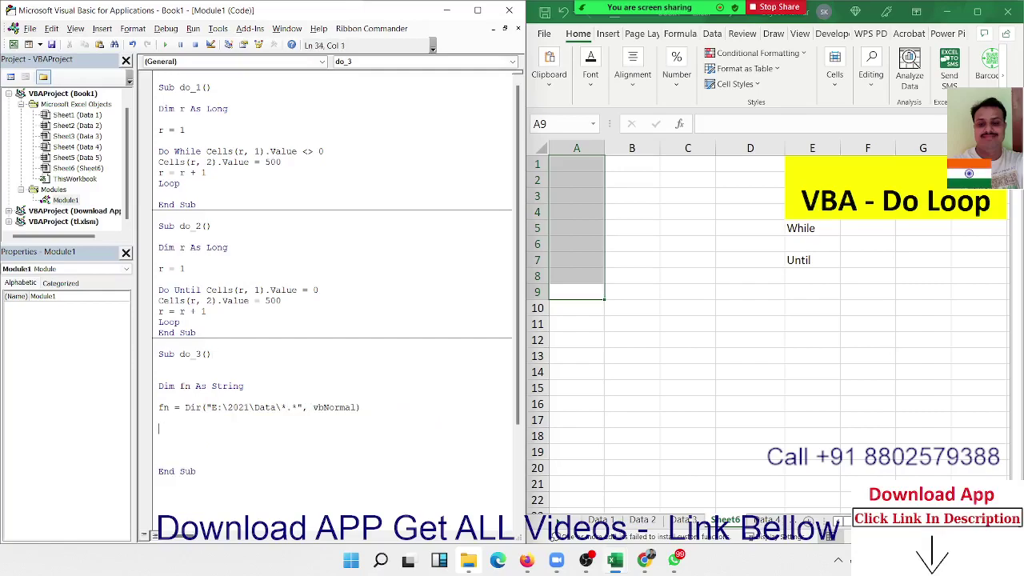
key("Return")
key("Return")
scroll(232, 416, "down", 1)
scroll(234, 415, "down", 2)
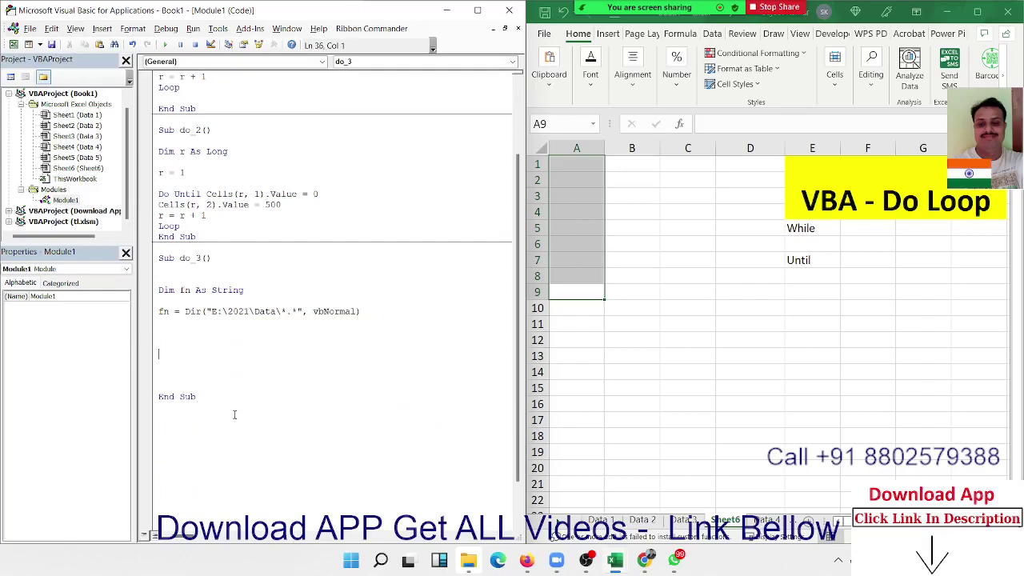
left_click(207, 333)
type("range(\"")
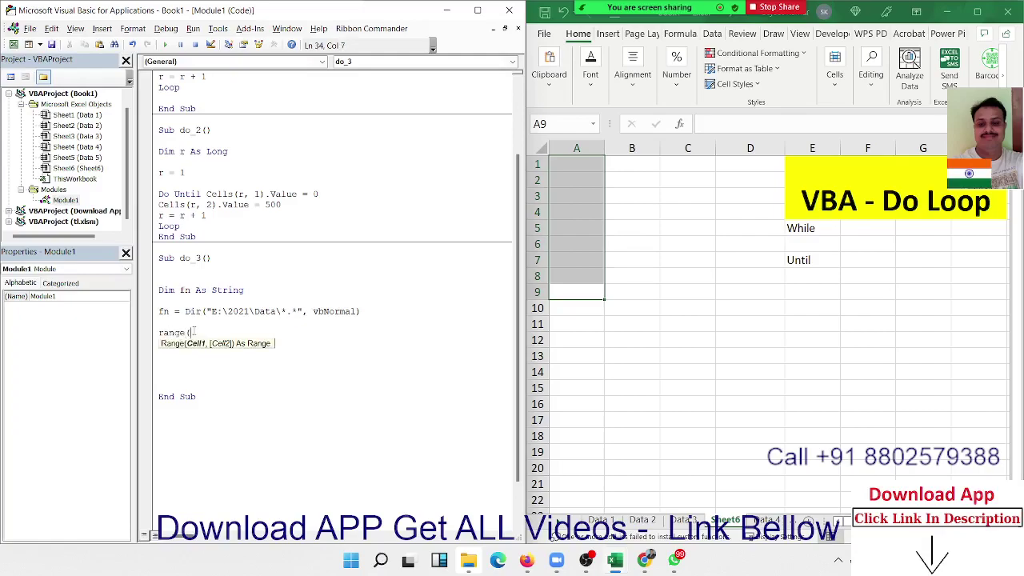
type("A6500")
type("0\"")
key("BackSpace")
key("BackSpace")
key("BackSpace")
key("BackSpace")
key("BackSpace")
key("BackSpace")
key("BackSpace")
key("BackSpace")
type("r")
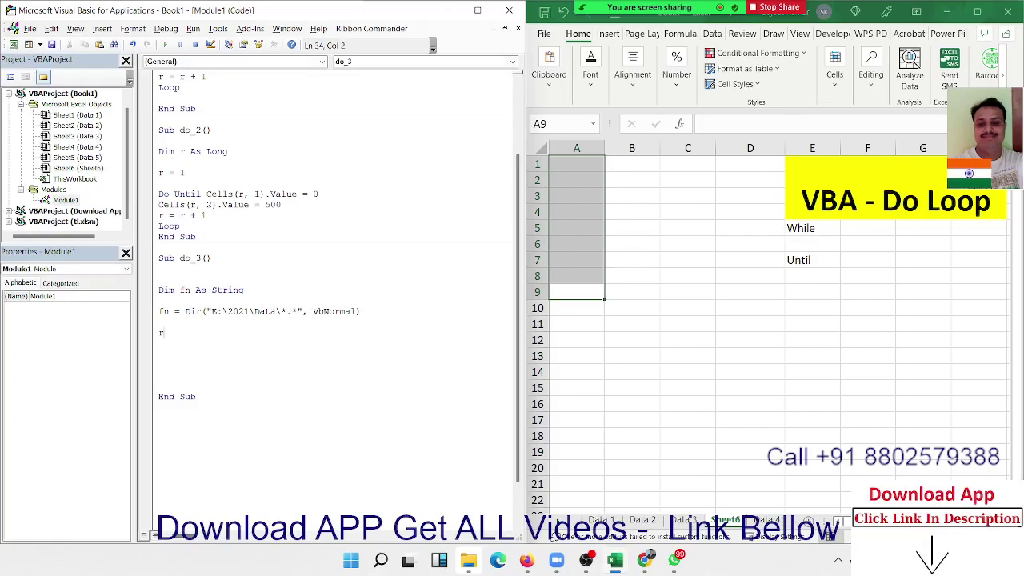
type("=")
type("1")
key("BackSpace")
type("r ")
type("+ 1")
key("Return")
type("r")
type("ange")
type("\"")
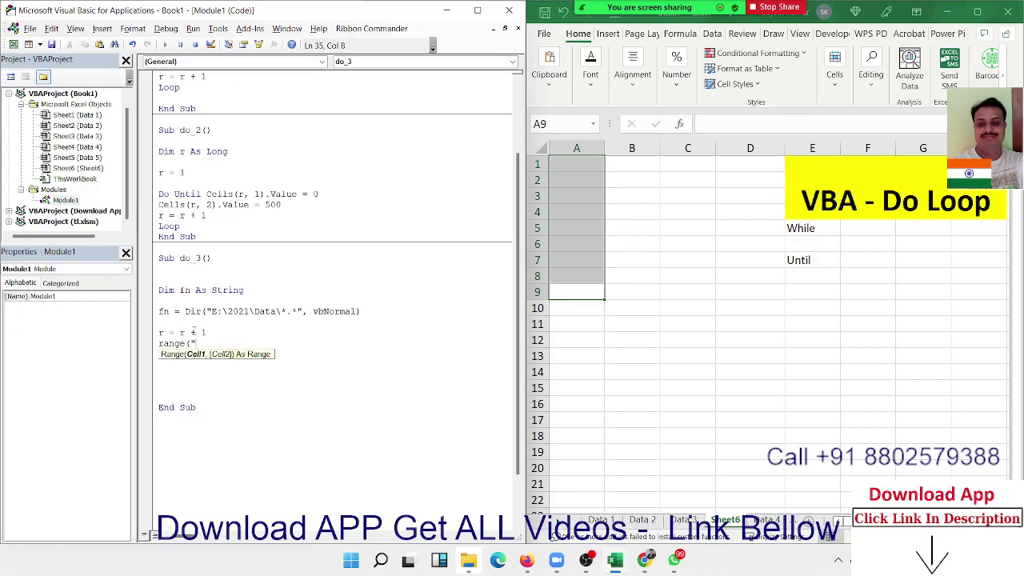
type("A\" ")
type("& r")
type(").")
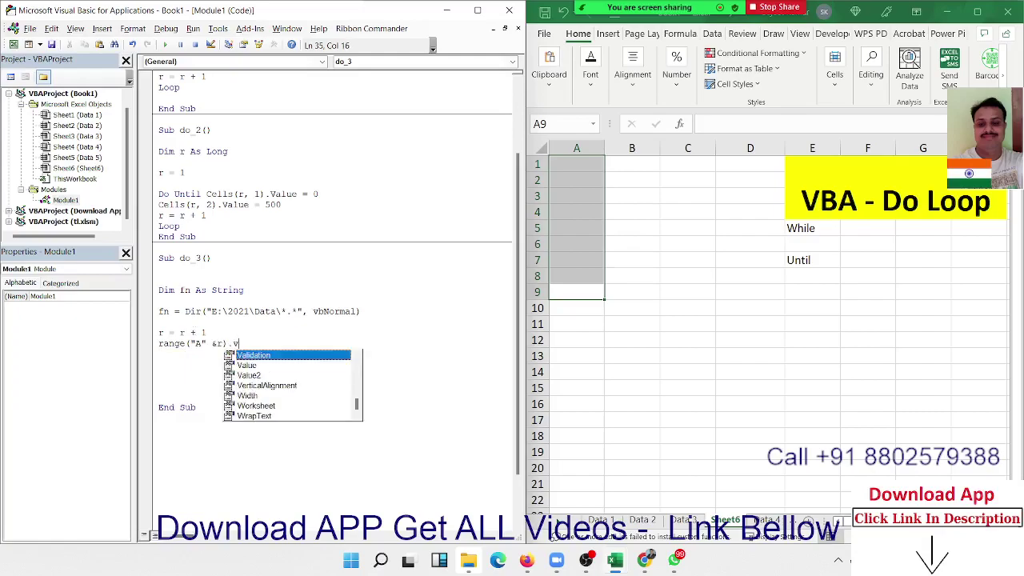
type("Value = ")
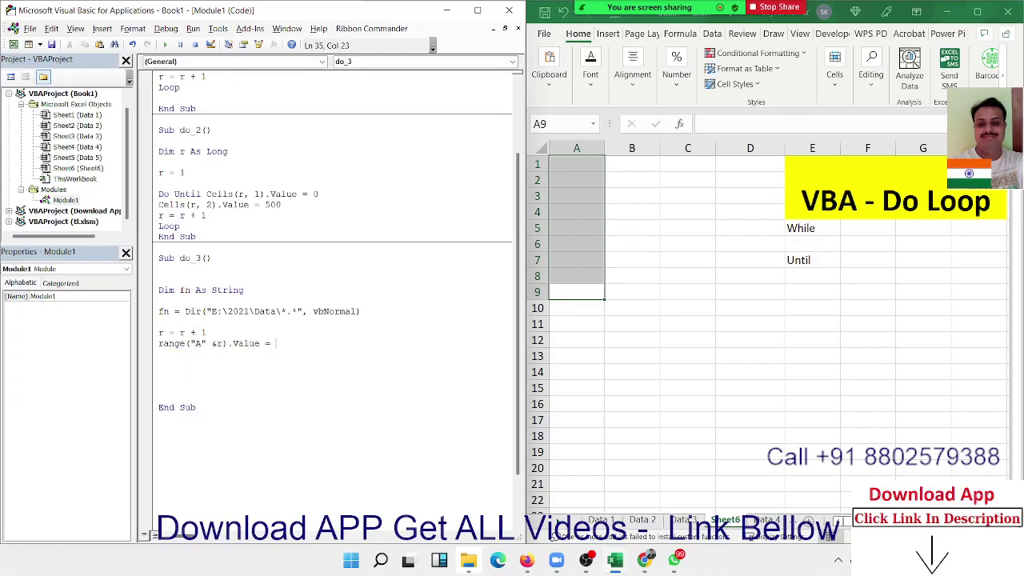
type("fn")
key("Return")
left_click(186, 332)
left_click(165, 44)
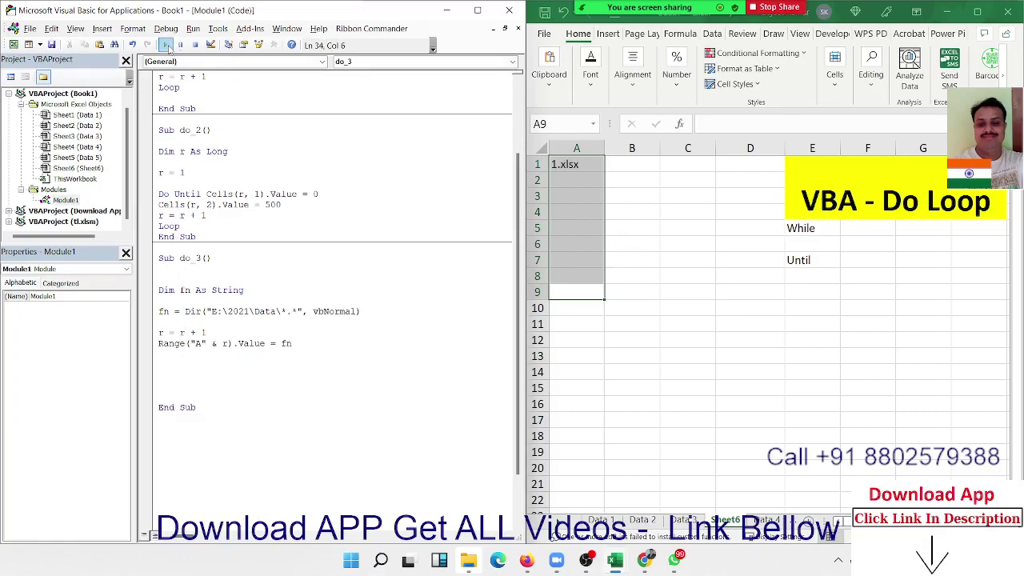
Step: Duplicate the r = r + 1 and Range("A" & r).Value = fn lines below the originals
left_click(171, 361)
key("Up")
key("Up")
key("shift+Down")
key("shift+Down")
key("ctrl+c")
key("shift+Left")
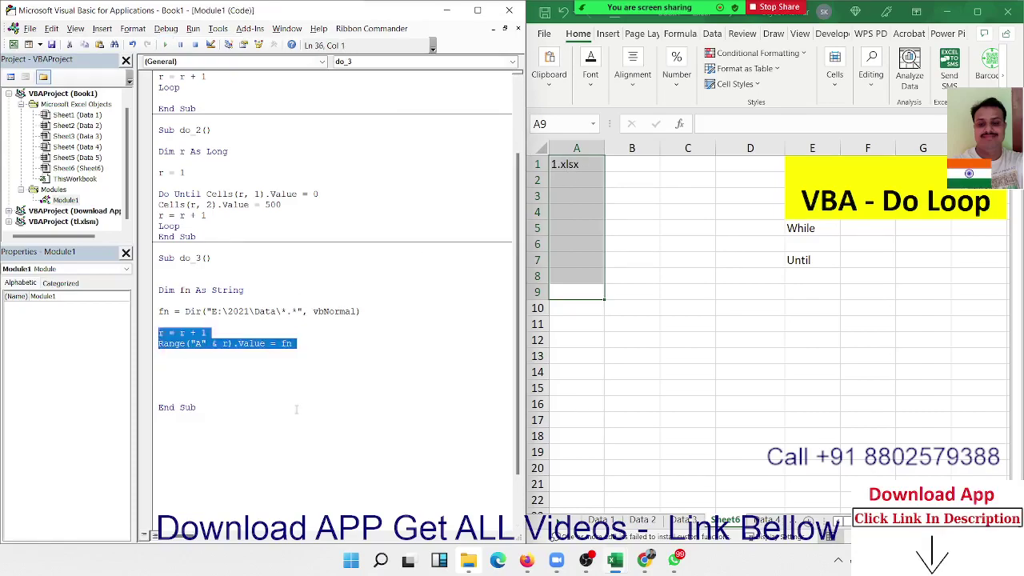
key("Down")
key("ctrl+v")
key("Return")
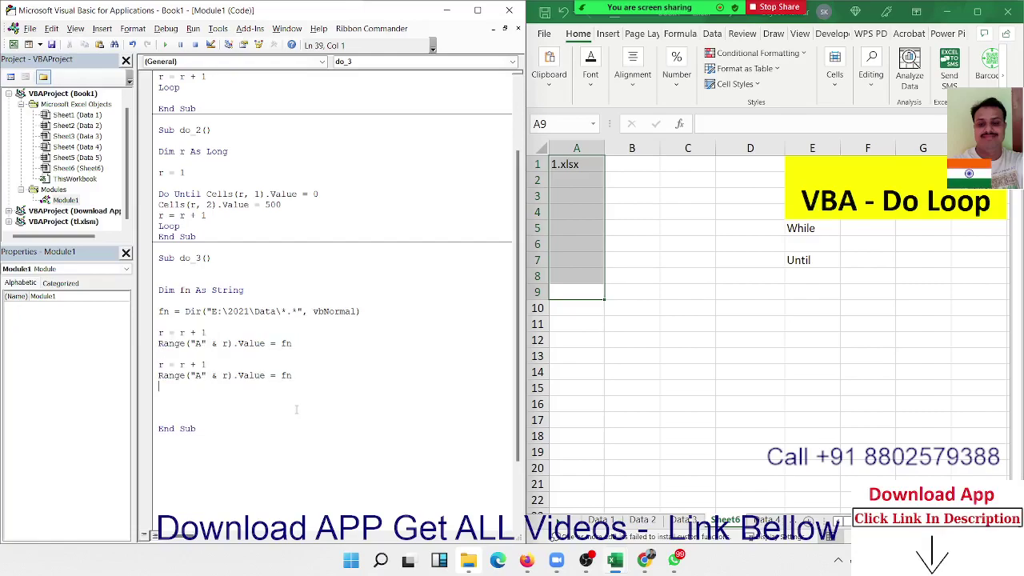
key("Return")
Step: Add an fn = Dir() line after the counter line in do_3 and run it to list the second file
key("Up")
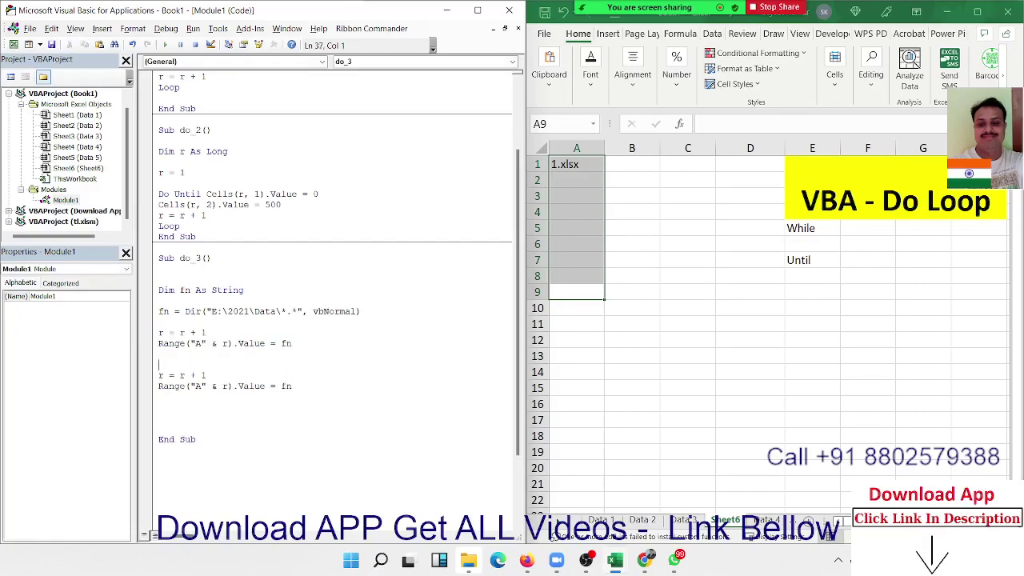
type("dir")
key("BackSpace")
key("BackSpace")
key("BackSpace")
type("fn")
type("=dir(")
type(")")
key("Down")
left_click(253, 373)
left_click(166, 44)
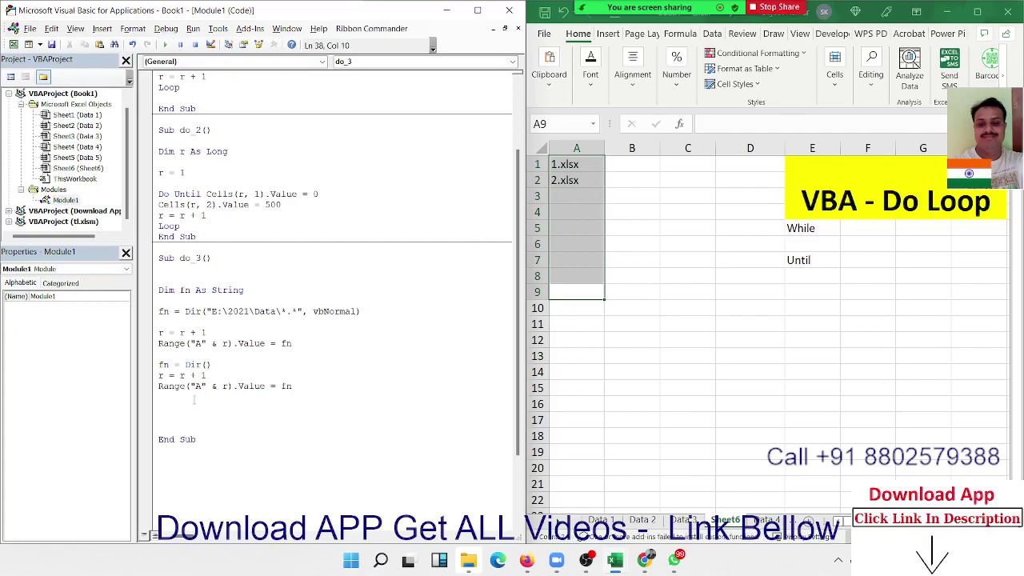
Step: Duplicate the three-line Dir block twice, running do_3 after each to list a third and fourth file
left_click_drag(194, 400, 164, 364)
left_click(175, 414)
left_click(173, 410)
key("shift+Up")
key("shift+Up")
key("shift+Up")
key("shift+Up")
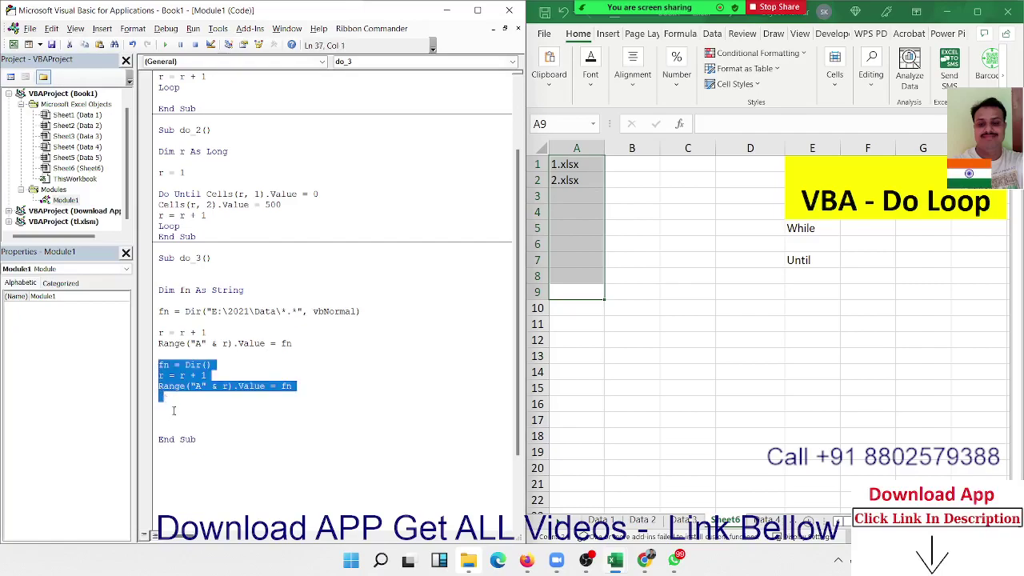
key("ctrl+c")
left_click(173, 410)
key("ctrl+v")
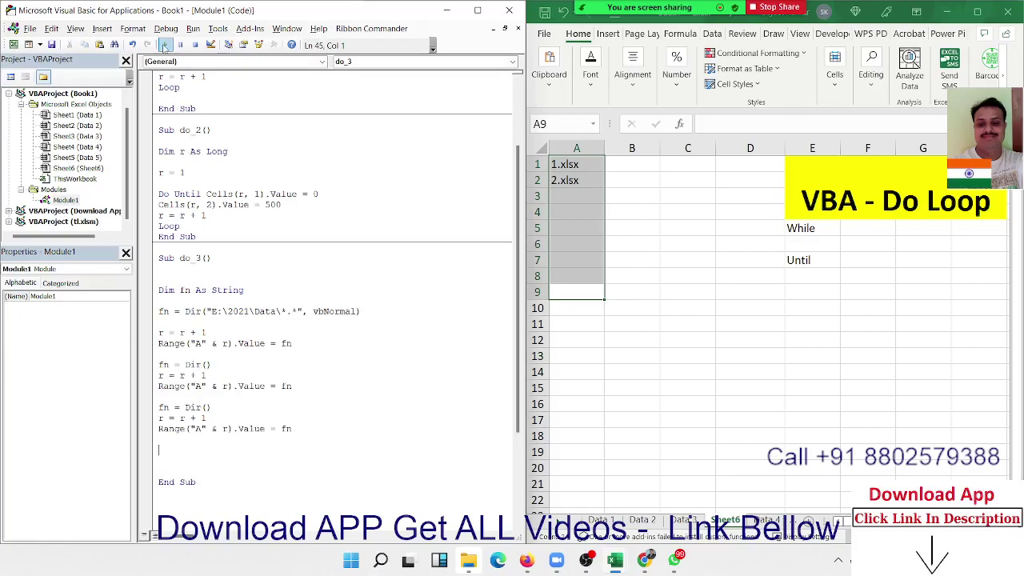
left_click(165, 45)
key("ctrl+v")
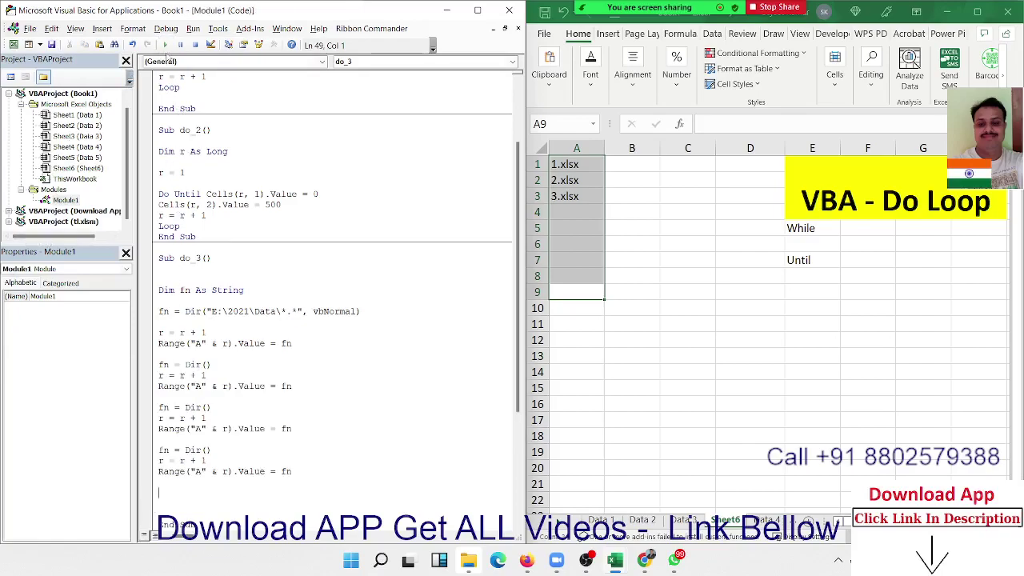
left_click(165, 44)
Step: Delete the duplicated Dir blocks, keeping a single fn = Dir() line
scroll(220, 389, "down", 1)
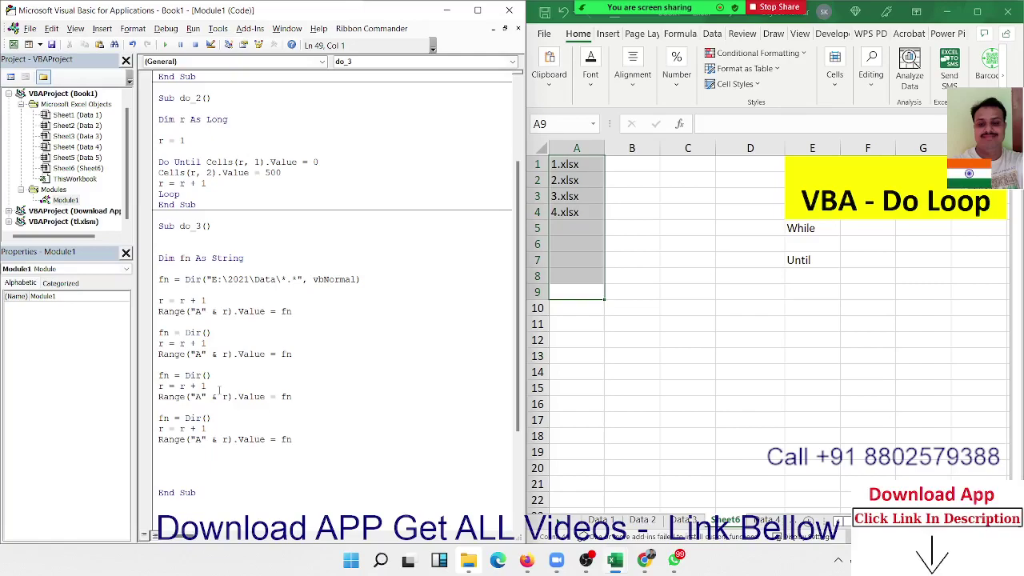
left_click(208, 396)
left_click_drag(190, 464, 159, 333)
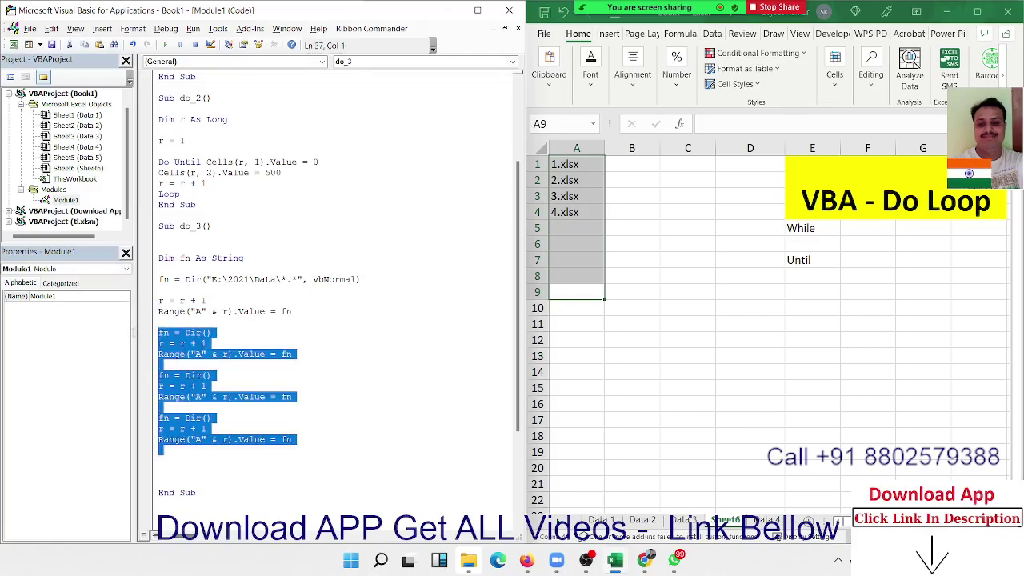
left_click_drag(158, 333, 134, 339)
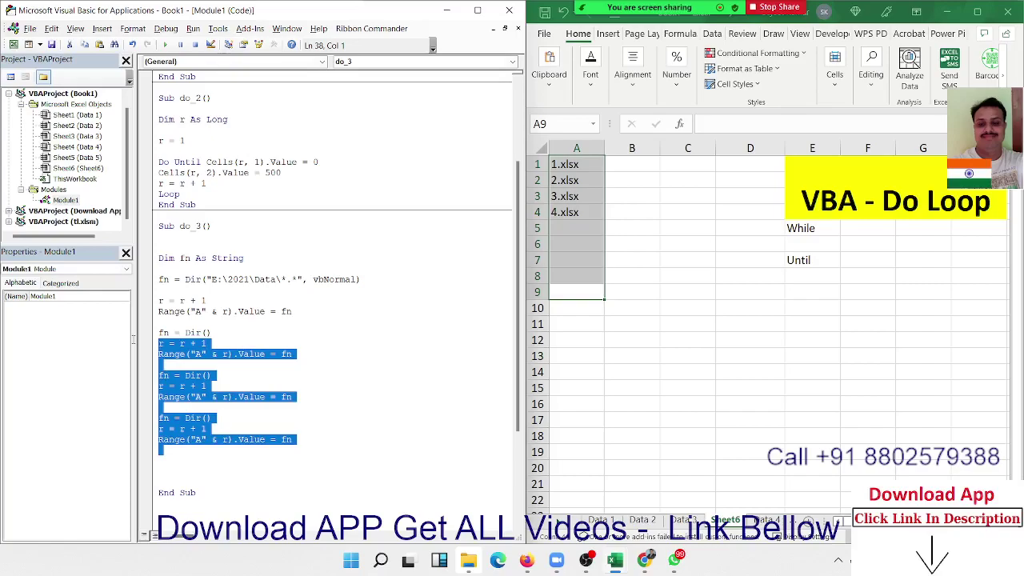
key("Delete")
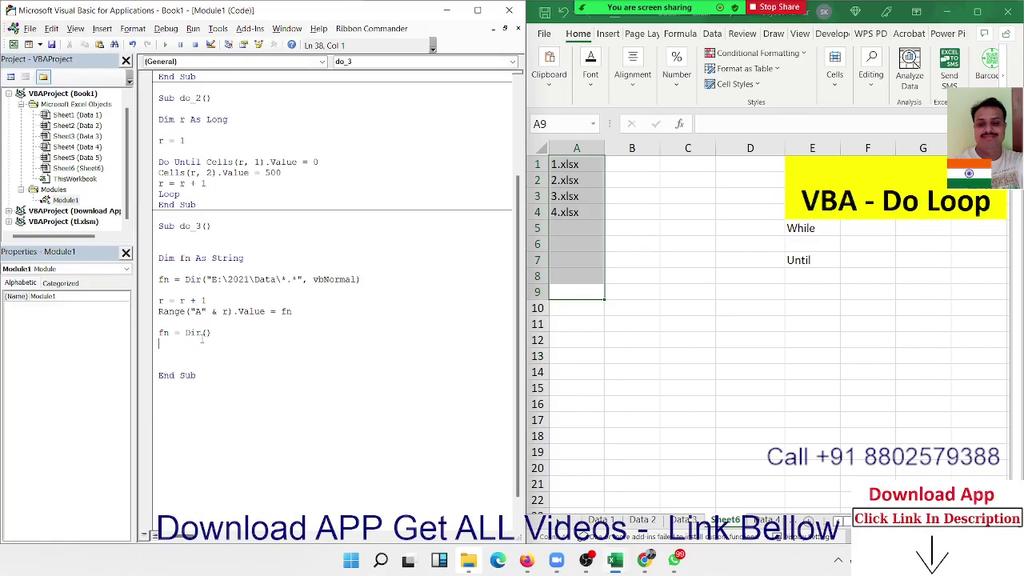
mouse_move(187, 332)
left_mouse_down()
mouse_move(212, 332)
mouse_move(158, 333)
left_mouse_up()
Step: Wrap the listing lines in a Do While fn <> "" … Loop block
left_click(251, 290)
key("Return")
type("do")
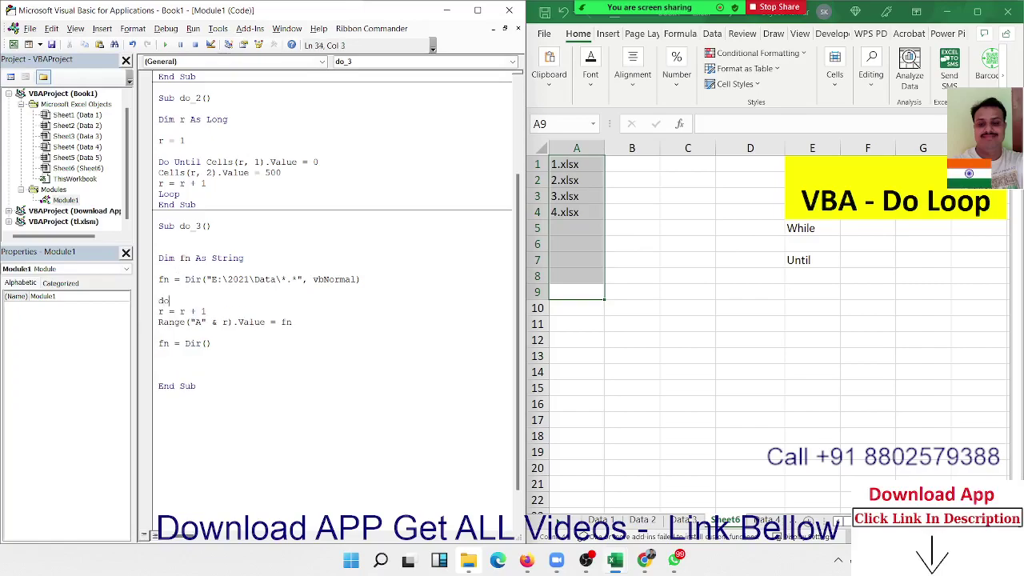
type("w")
type("hile fn")
type("<>")
type("\"")
key("Down")
key("Down")
key("Down")
type("Loop")
key("Up")
Step: Clear the listed file names from cells A1:A4 in Excel
left_click_drag(564, 210, 567, 163)
key("Delete")
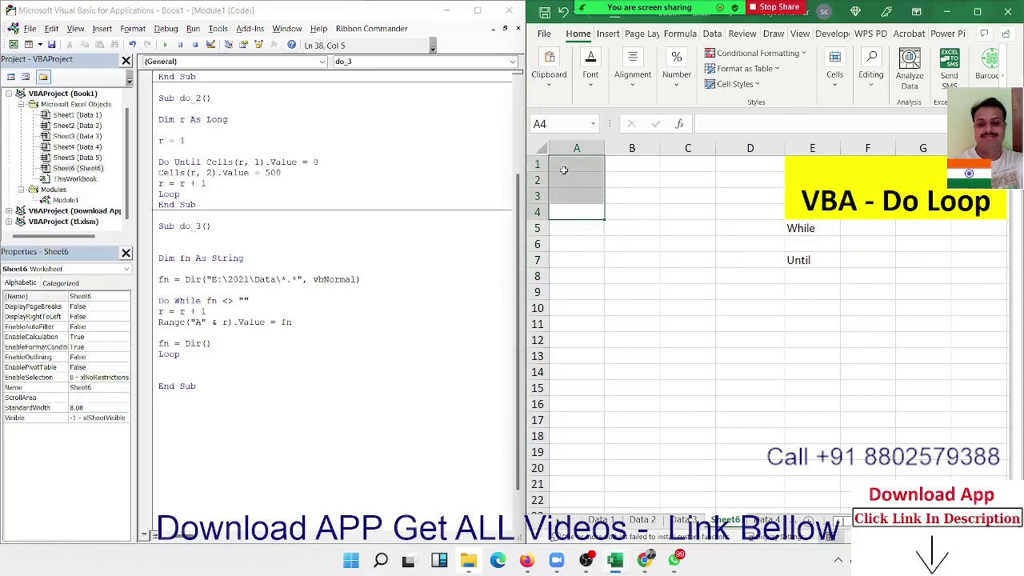
left_click(250, 292)
left_click(250, 292)
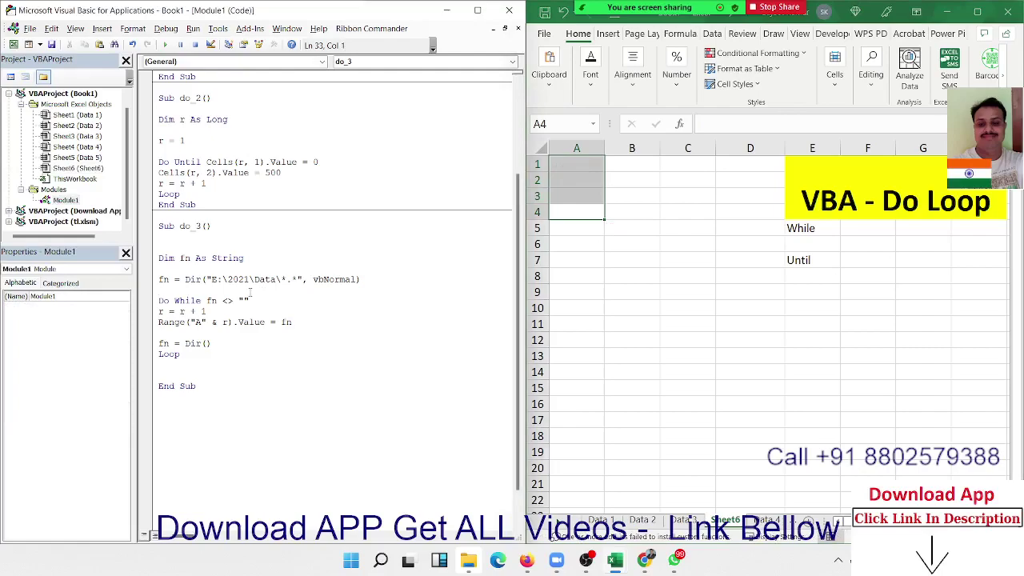
Step: Step through do_3 with F8, cycling the loop as it lists more files
key("F8")
key("F8")
key("F8")
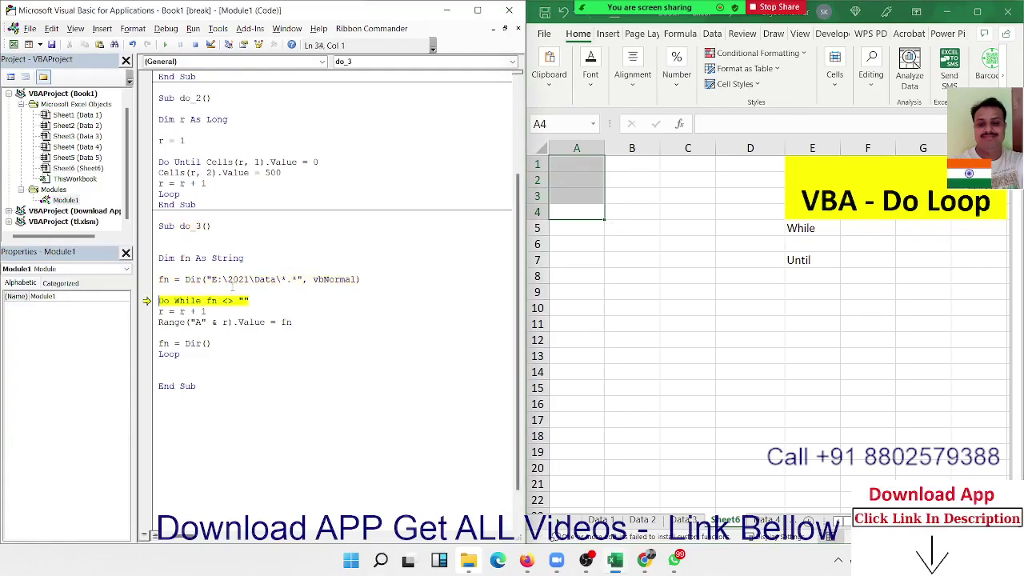
key("F8")
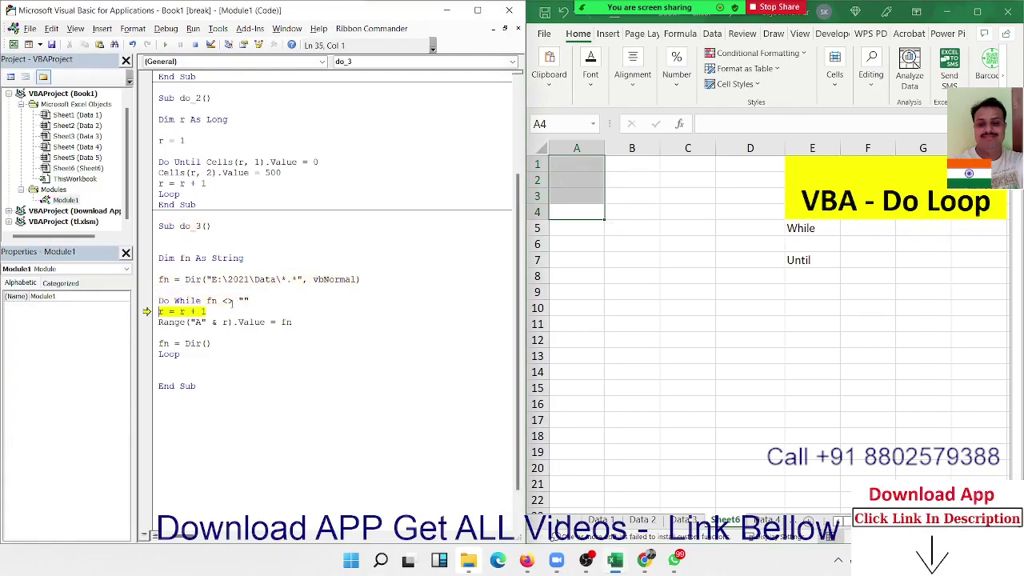
key("F8")
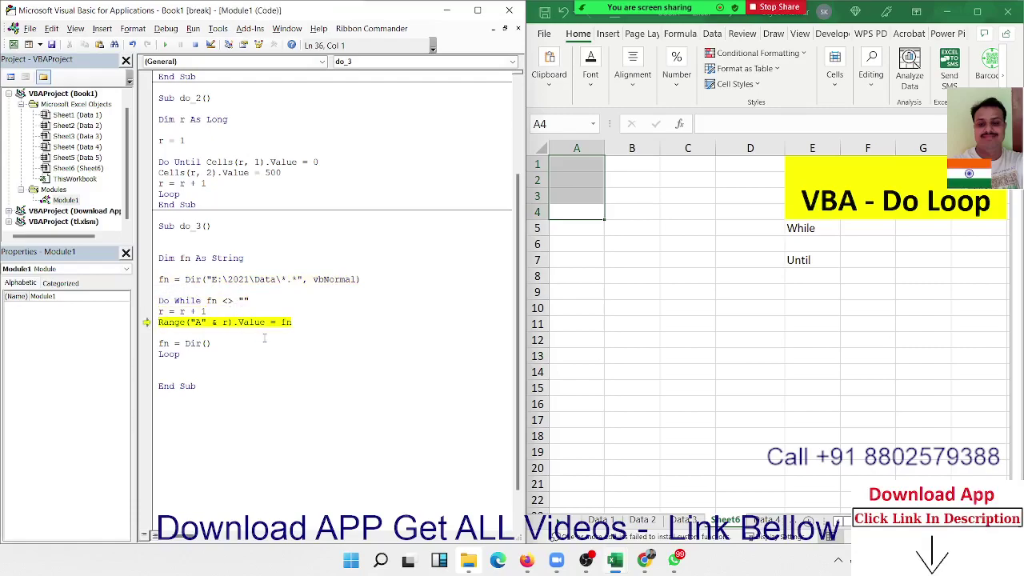
key("F8")
key("F8")
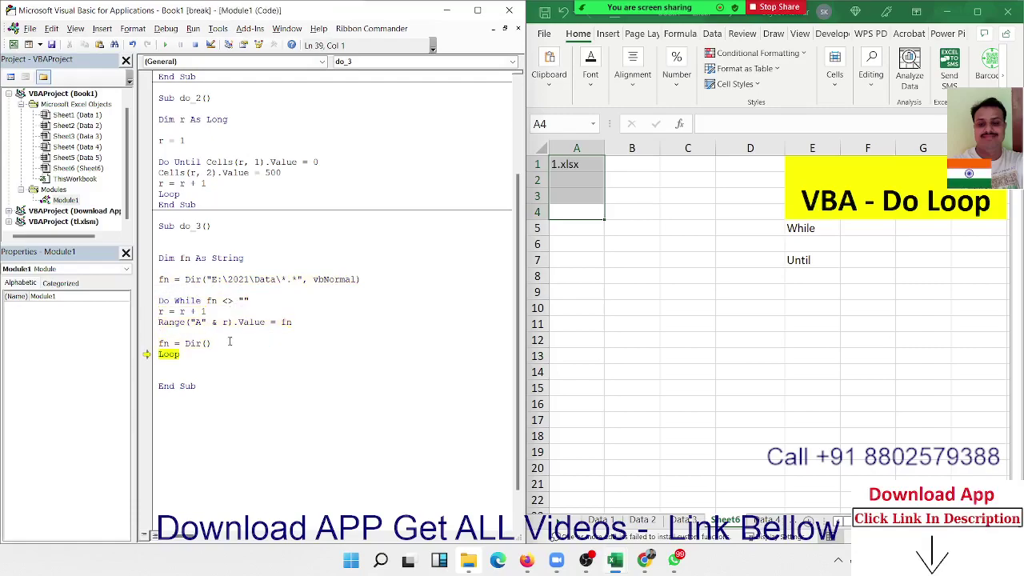
key("F8")
key("F8")
key("F8")
key("F8")
key("F8")
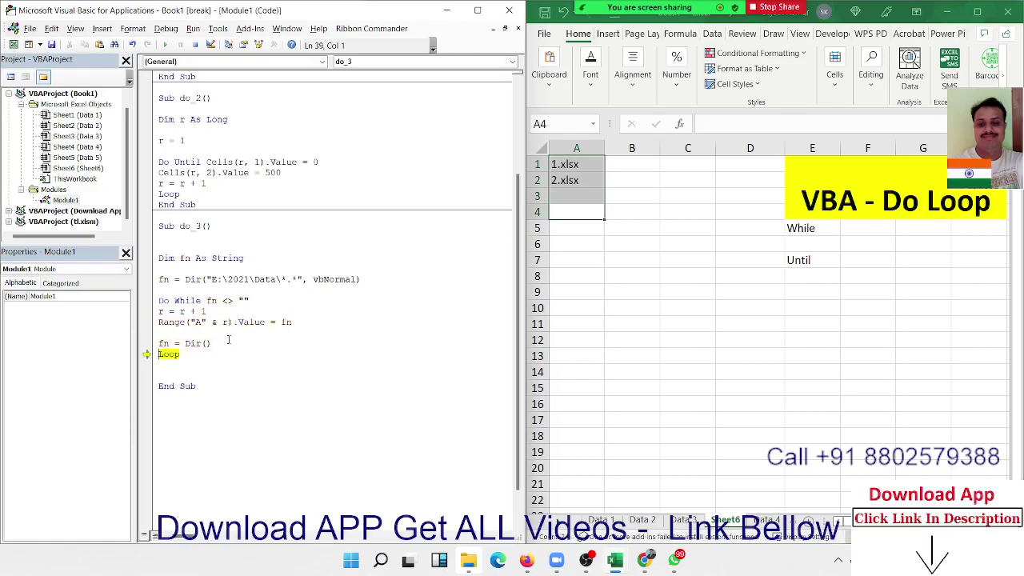
key("F8")
key("F8")
key("F8")
key("F8")
key("F8")
key("F8")
key("F8")
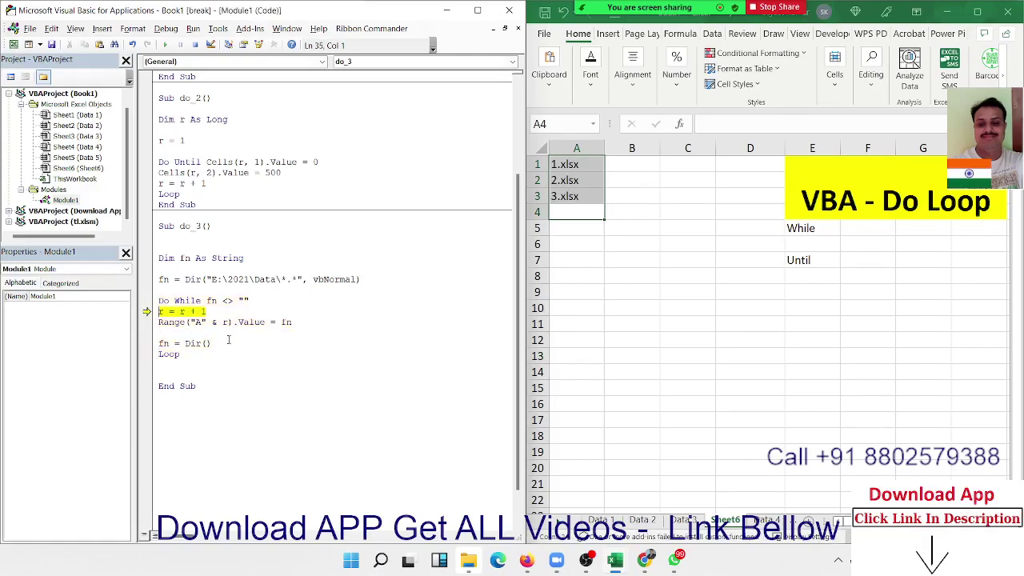
key("F8")
key("F8")
key("F8")
key("F8")
key("F8")
key("F8")
key("F8")
key("F8")
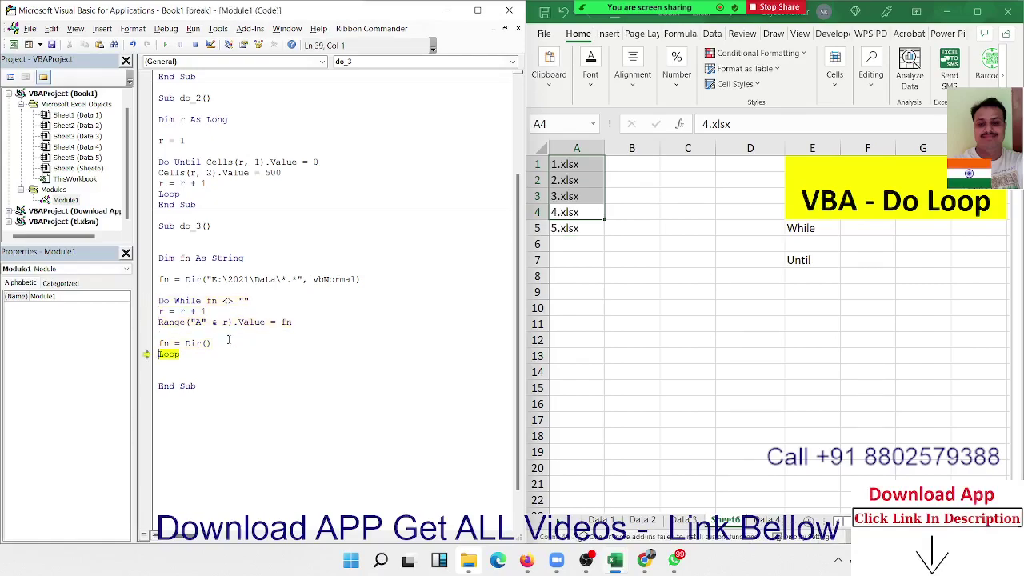
key("F8")
key("F8")
key("F8")
key("F8")
key("F8")
key("F8")
key("F8")
key("F8")
key("F8")
key("F8")
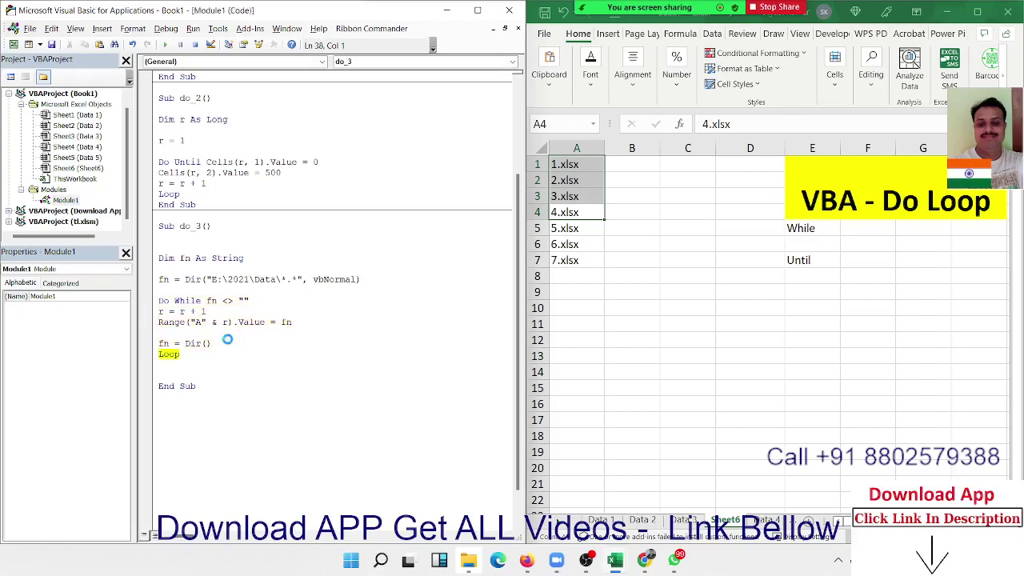
key("F8")
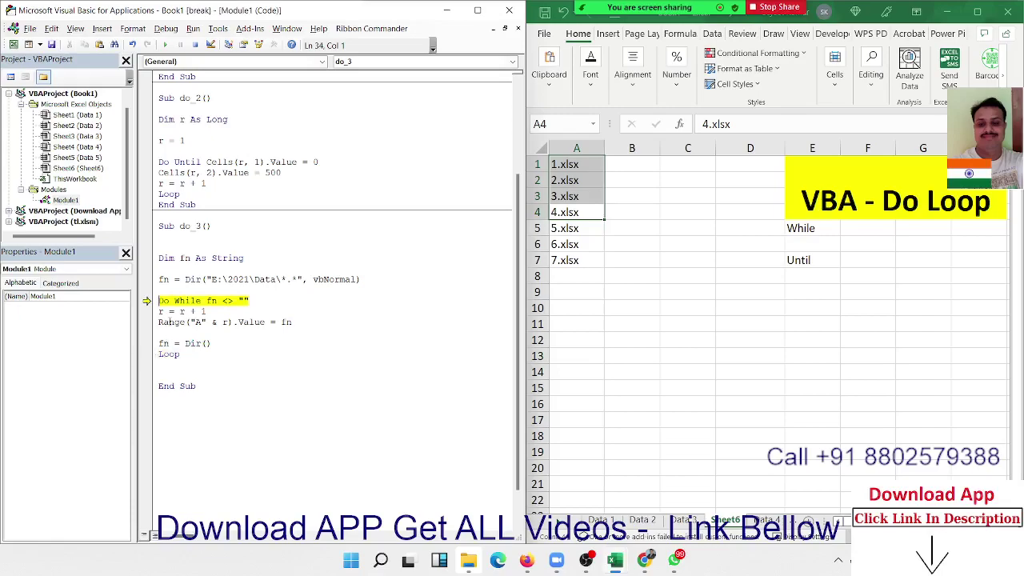
mouse_move(212, 302)
Step: Review the Do While <> condition and stop the paused macro run
double_click(199, 301)
left_click(195, 44)
left_click(227, 390)
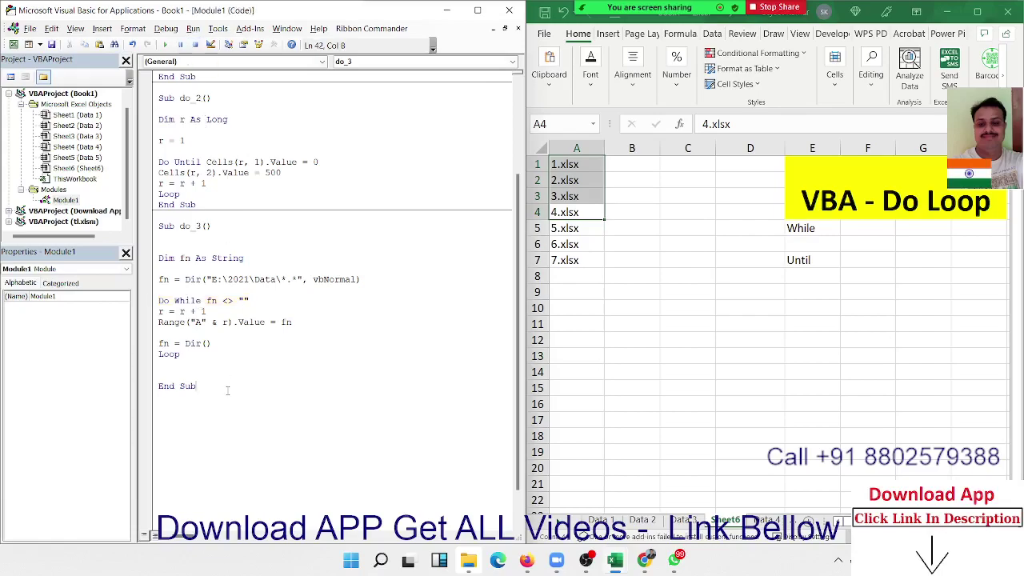
double_click(183, 302)
double_click(227, 301)
Step: Start a new Sub do_4() procedure below do_3
left_click(210, 416)
key("Down")
key("Down")
key("Down")
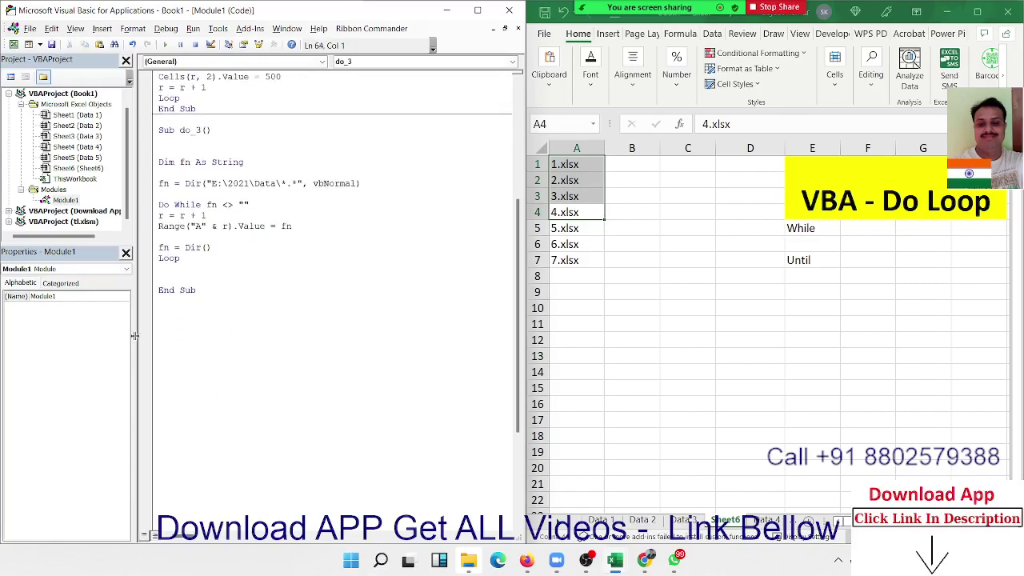
left_click(160, 322)
type("s")
type("ub ")
type("do")
type("_4")
type("()")
key("Return")
key("Return")
key("Up")
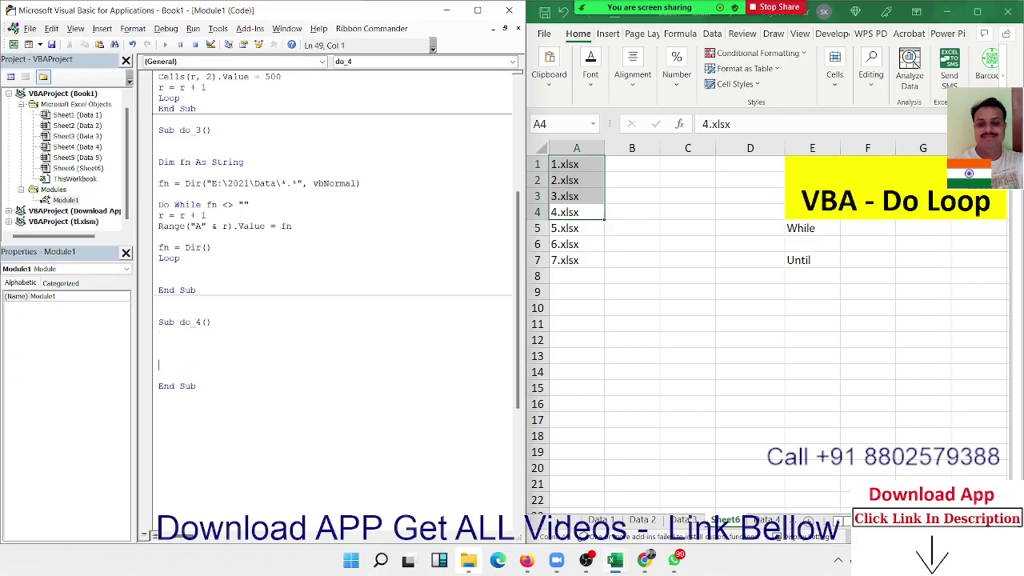
key("Up")
Step: Add fn = InputBox("Please Enter Password") to do_4 and test the prompt with a sample entry
type("fn")
type("=i")
type("nputb")
type("ox")
type("(\"P")
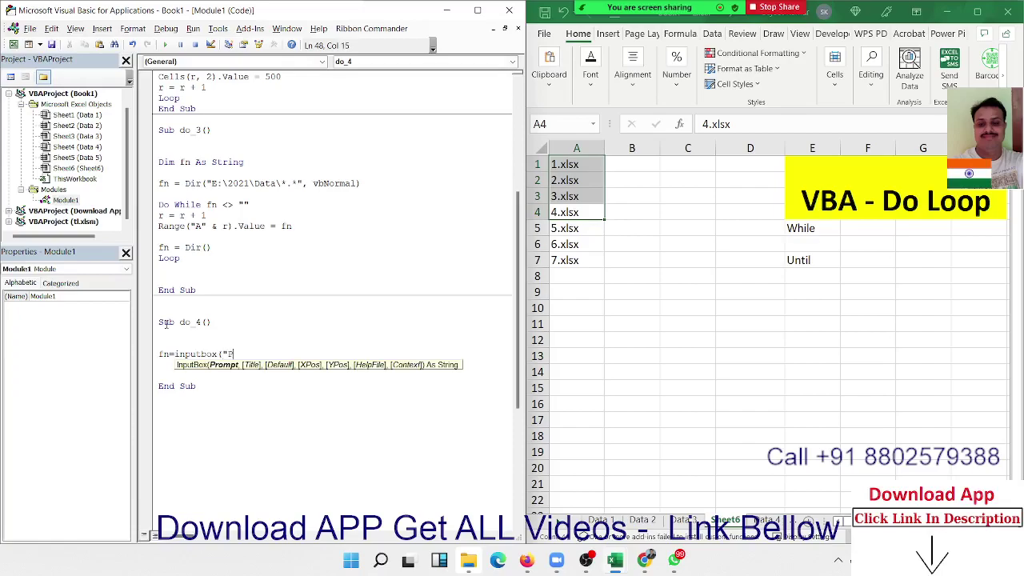
type("lease E")
type("nter Pass")
type("wo")
type("rd\"")
key("Return")
key("Return")
type(")")
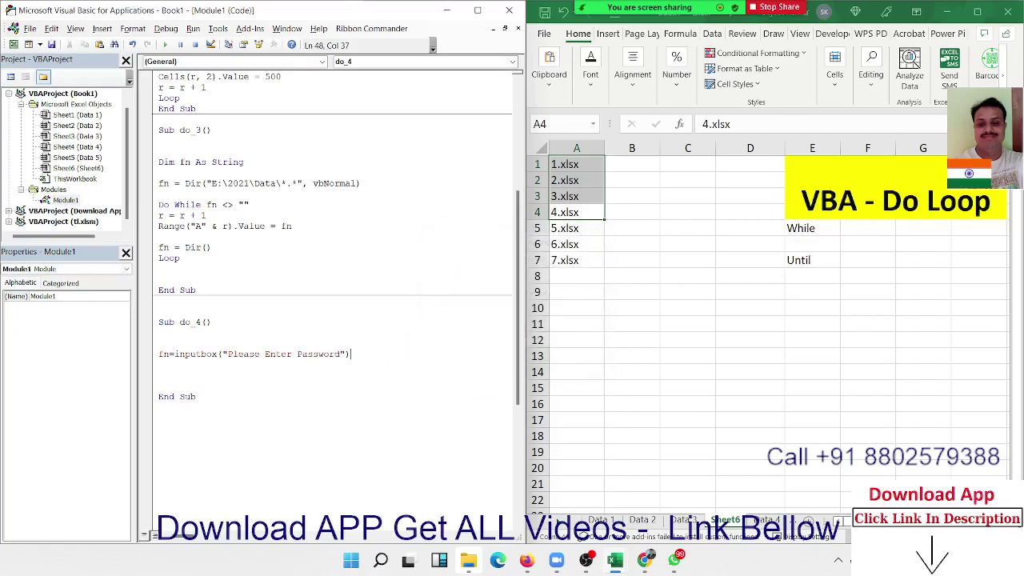
left_click(195, 374)
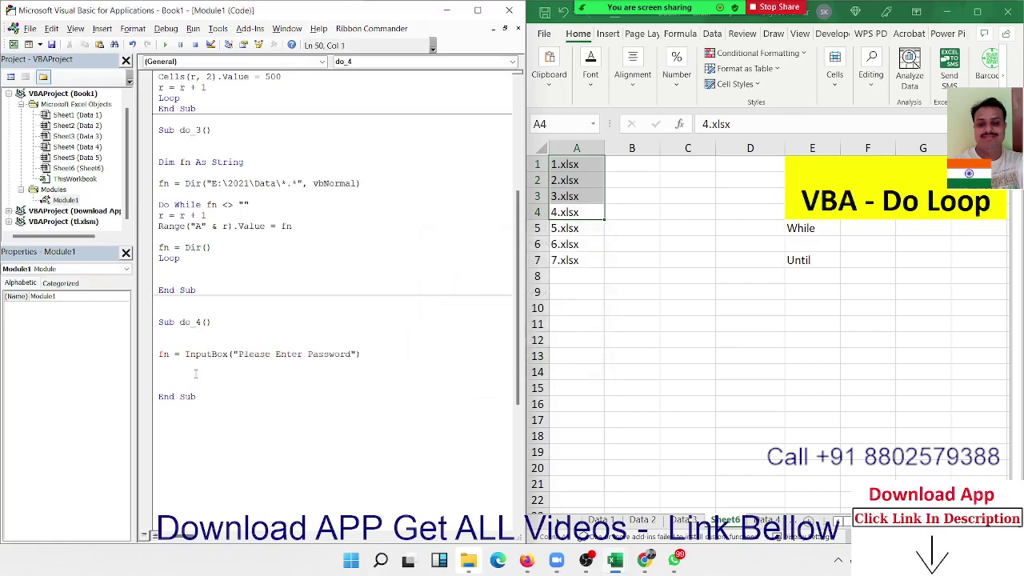
left_click(165, 44)
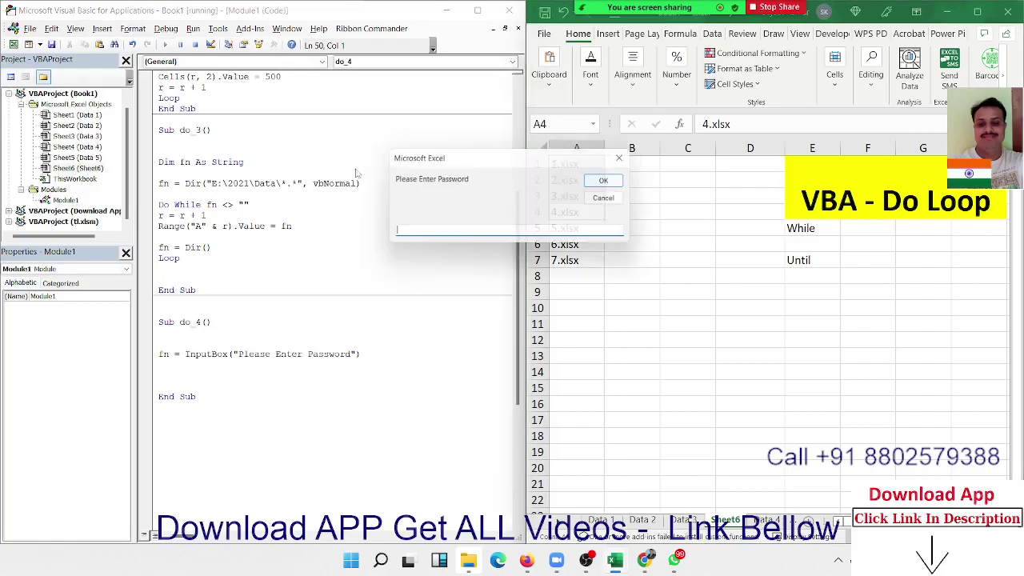
type("ab")
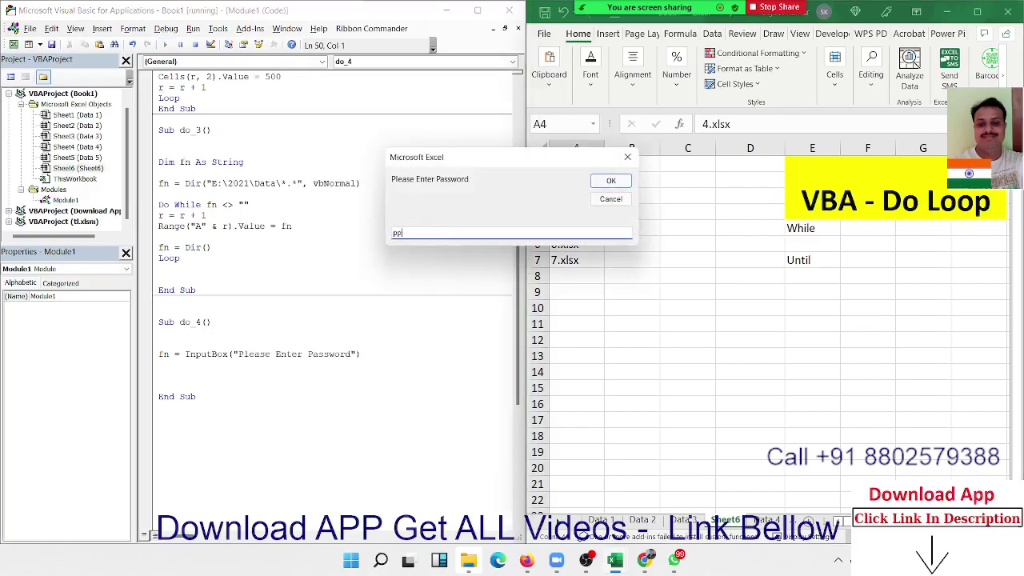
key("Return")
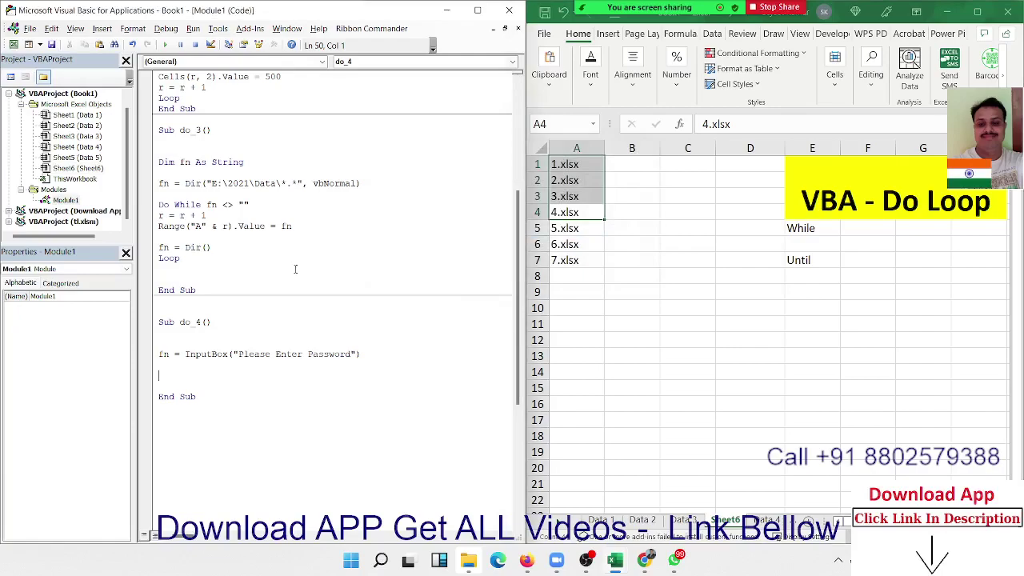
Step: Insert a Do While fn <> line above the InputBox line
left_click_drag(173, 355, 154, 358)
key("Up")
key("Return")
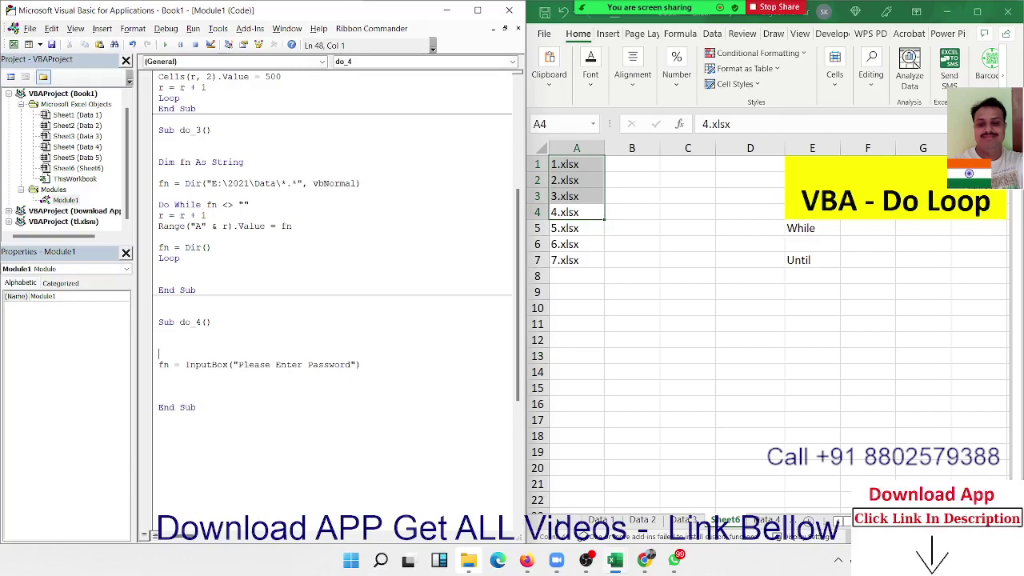
key("Down")
type("do ")
type("whi")
type("le <>")
left_click(202, 354)
type("fn")
Step: Add MsgBox "Please EnterCorrect Password", close with Loop, and set the expected password in the condition
left_click(159, 375)
type("msg")
type("box ")
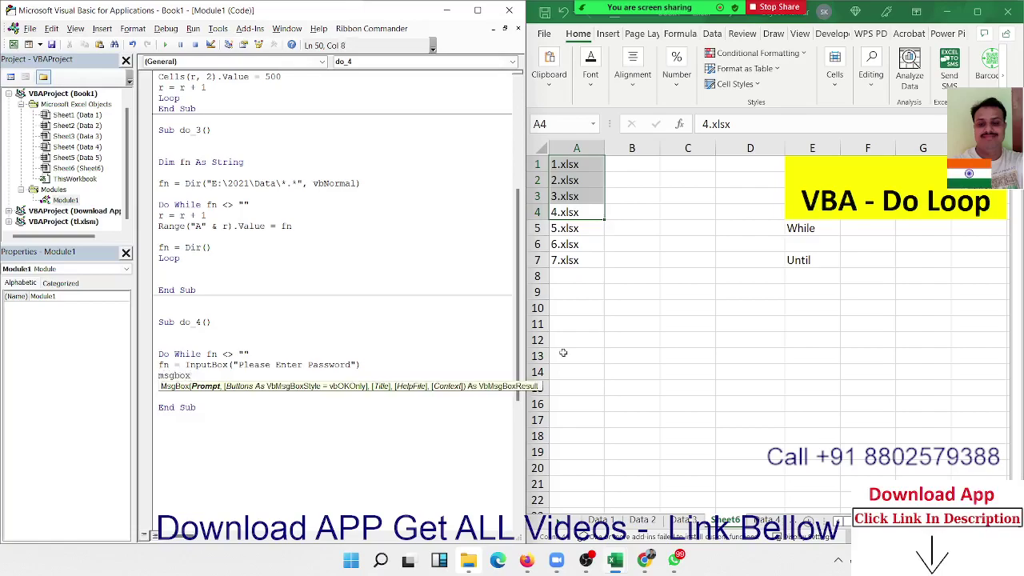
type("\"Please ")
type("EnterC")
type("orrect ")
type("Pass")
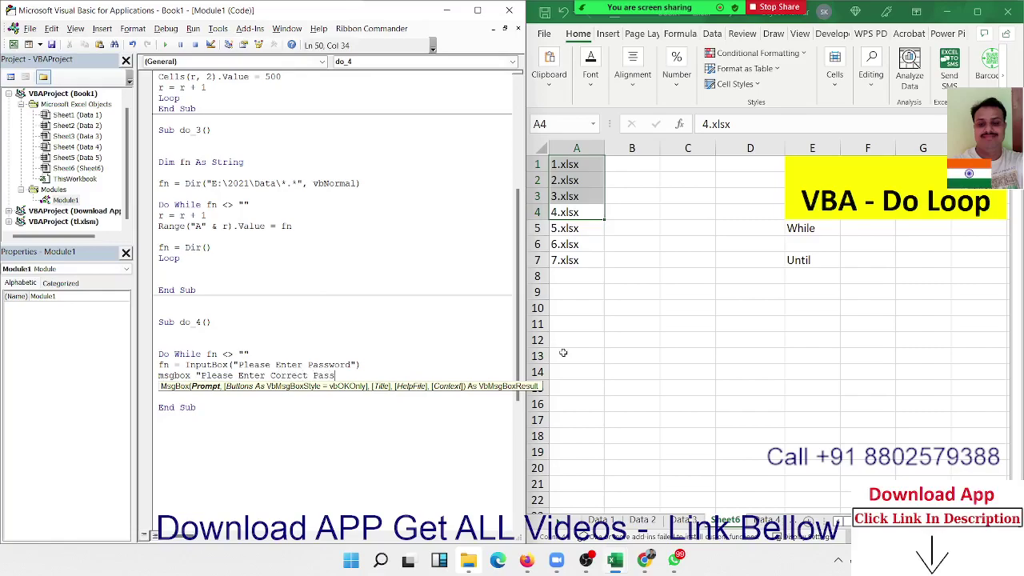
type("word")
type("\"")
key("Return")
type("end ")
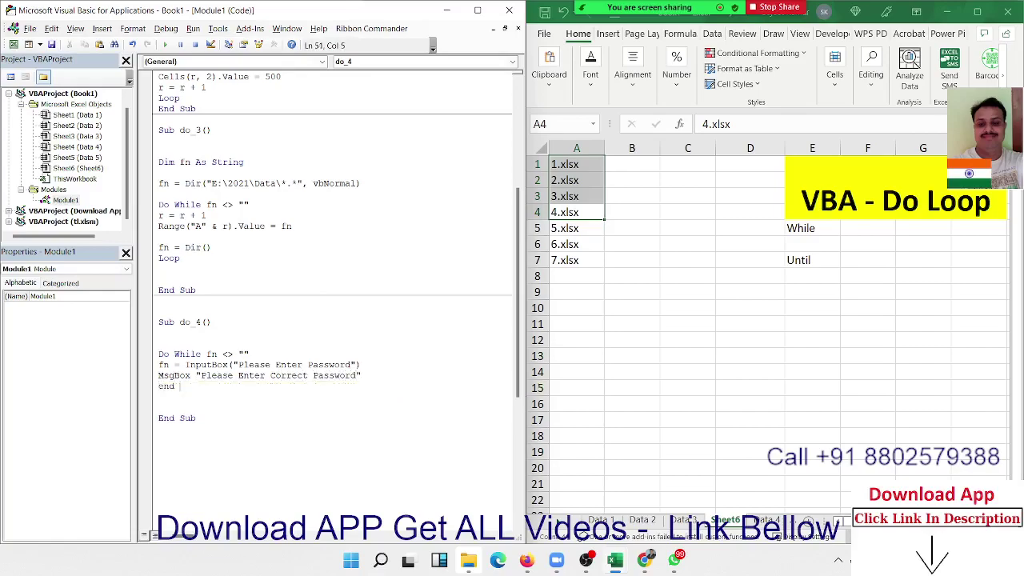
type("if")
key("Up")
left_click_drag(237, 390, 157, 386)
type("loo")
type("p")
left_click(250, 353)
type("123")
Step: Run do_4, entering two wrong passwords and dismissing the warnings, then the correct password
left_click(266, 388)
left_click(168, 45)
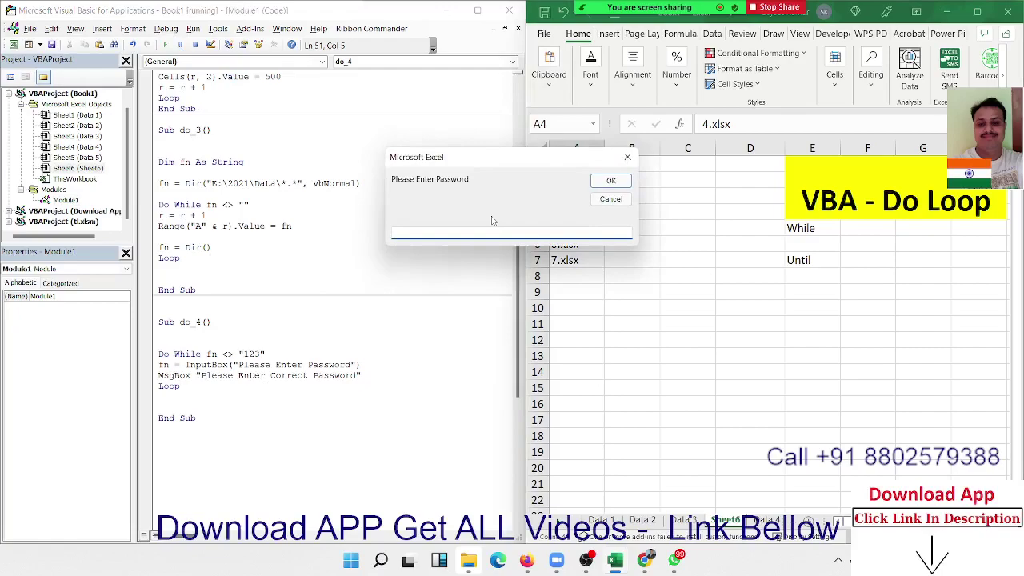
type("5")
key("Return")
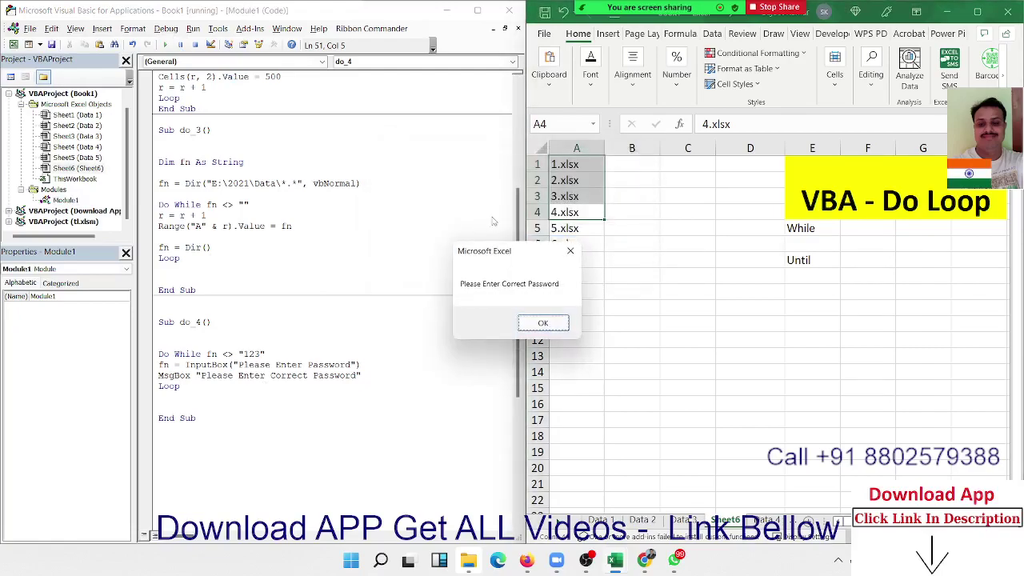
left_click(549, 324)
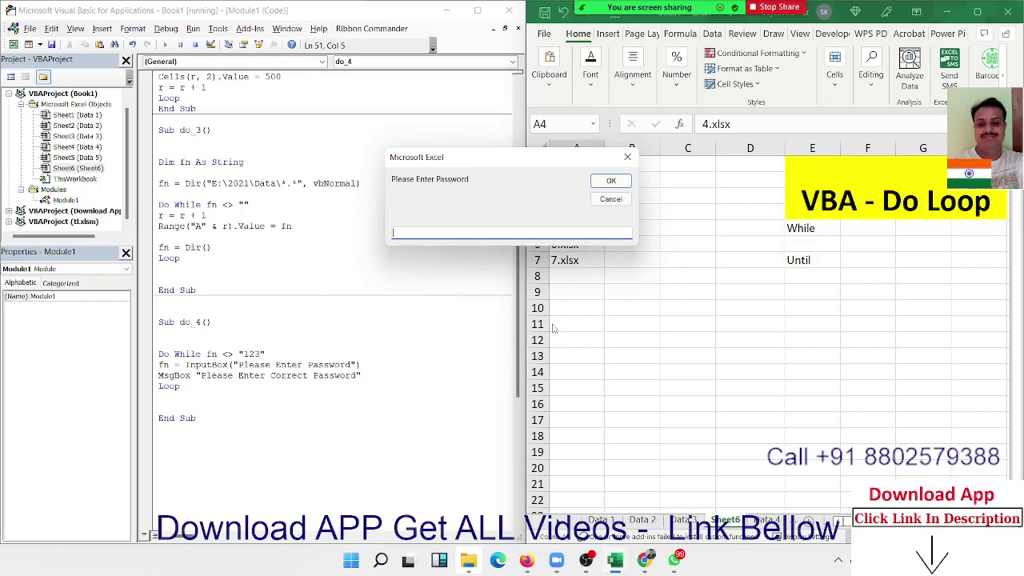
type("1")
key("Return")
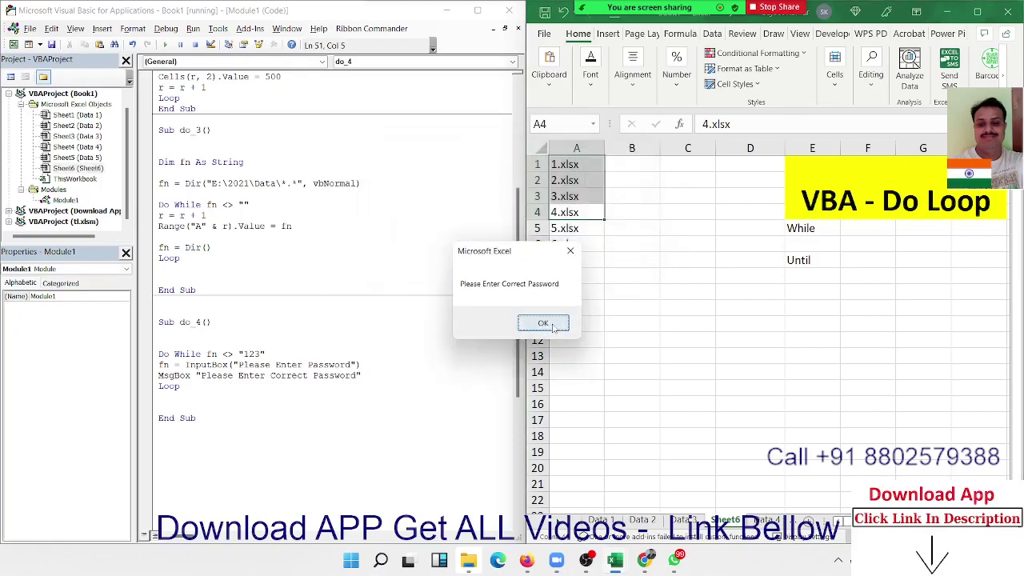
left_click(551, 324)
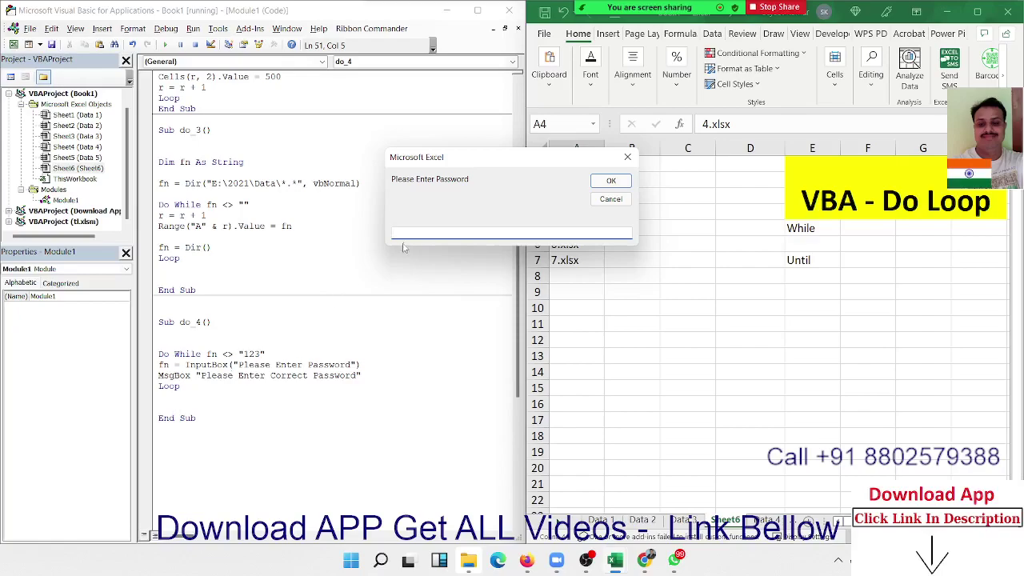
type("123")
key("Return")
key("Return")
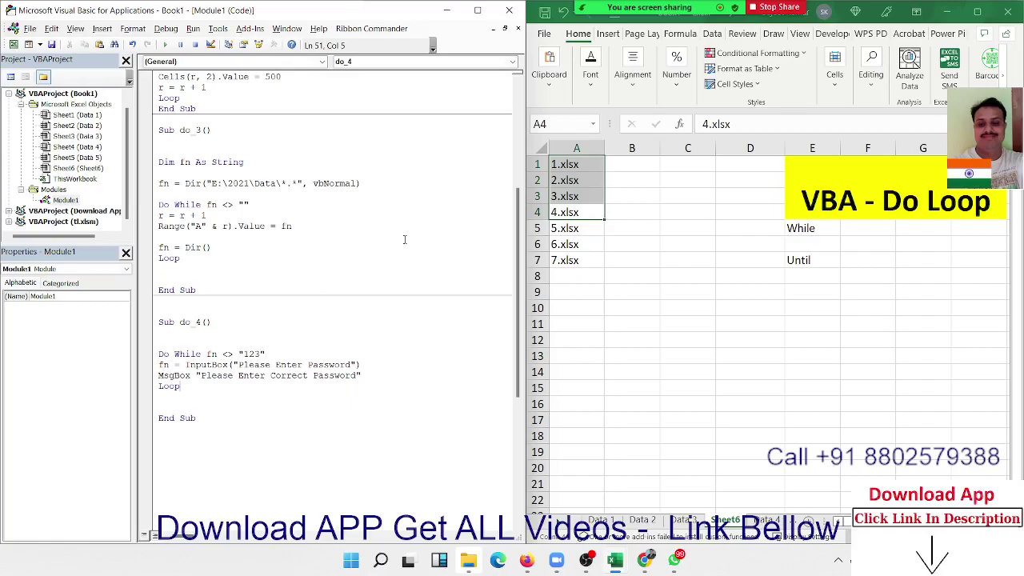
Step: Select all the module's code and post it in the VBA WhatsApp group chat
key("ctrl+a")
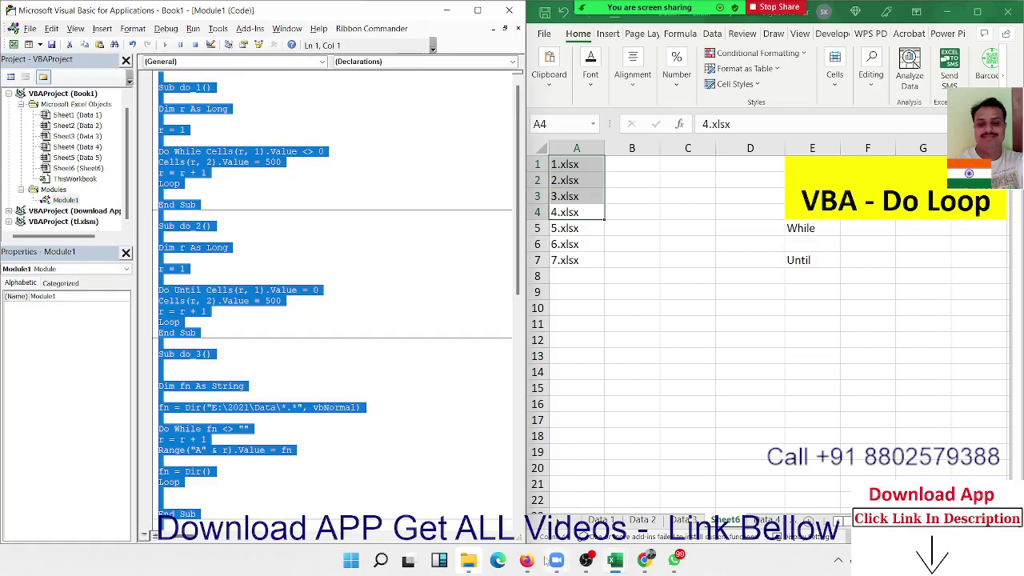
mouse_move(614, 562)
left_click(675, 560)
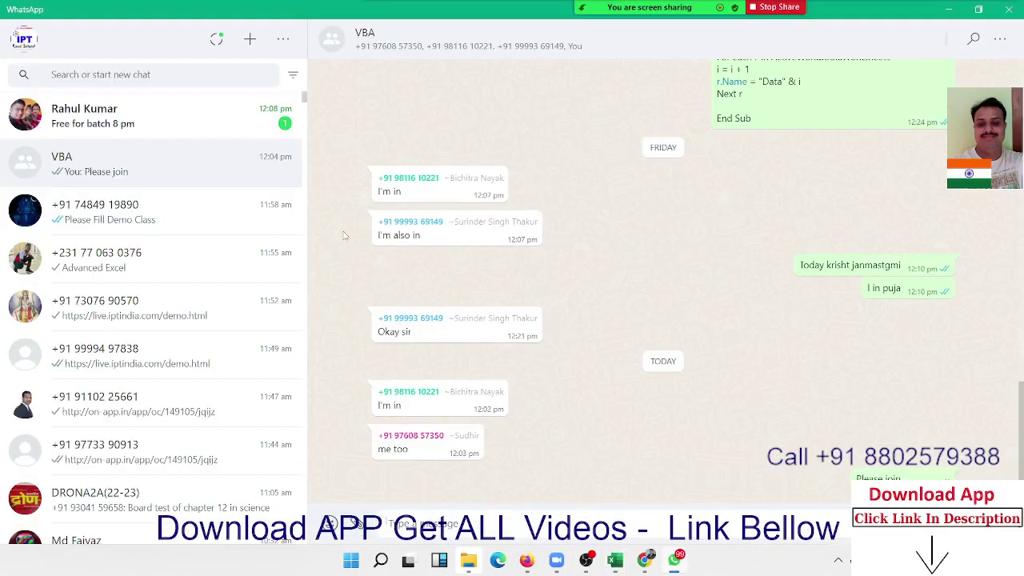
left_click(427, 518)
key("ctrl+v")
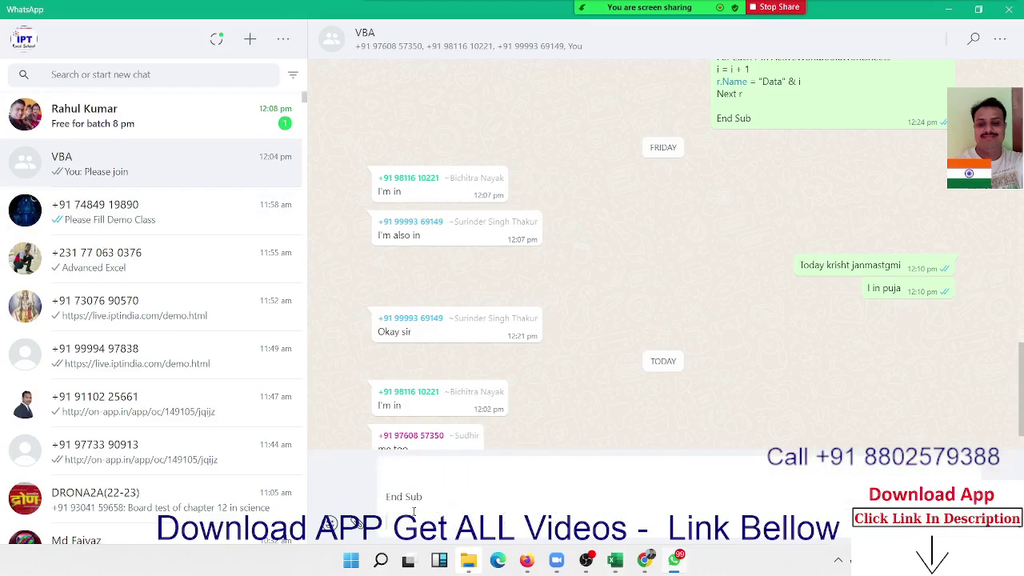
key("Return")
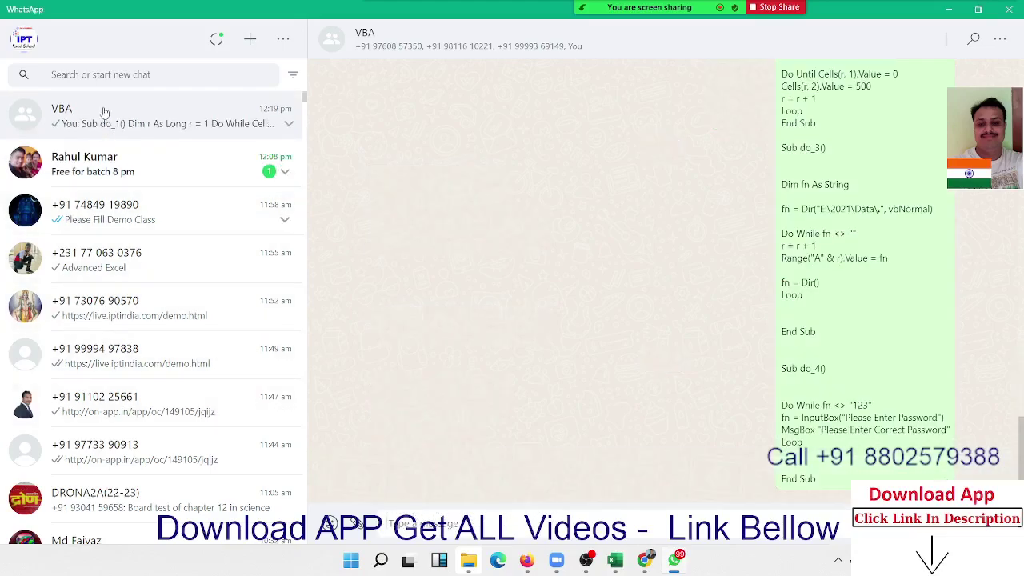
left_click(91, 156)
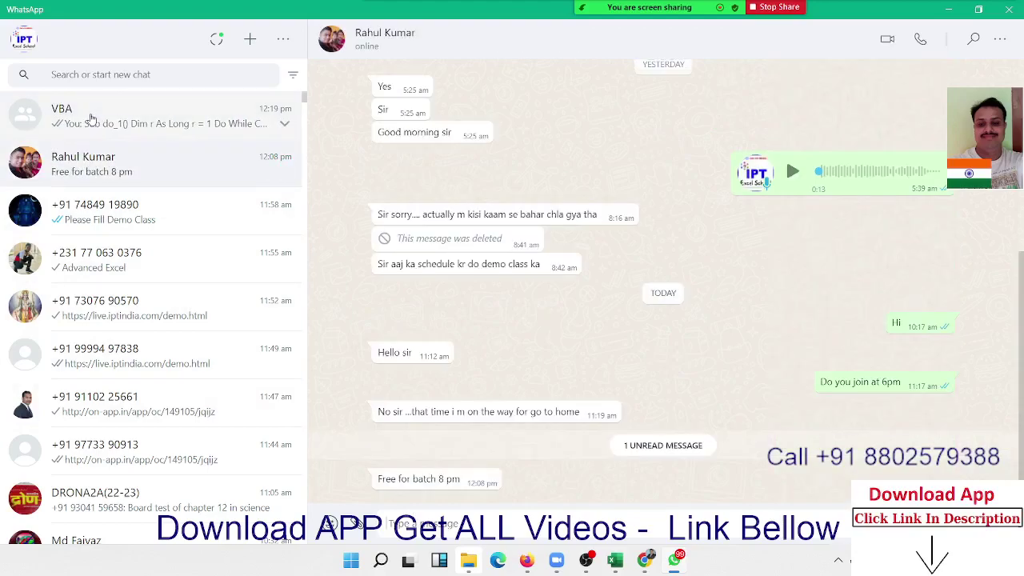
left_click(91, 120)
key("alt+Tab")
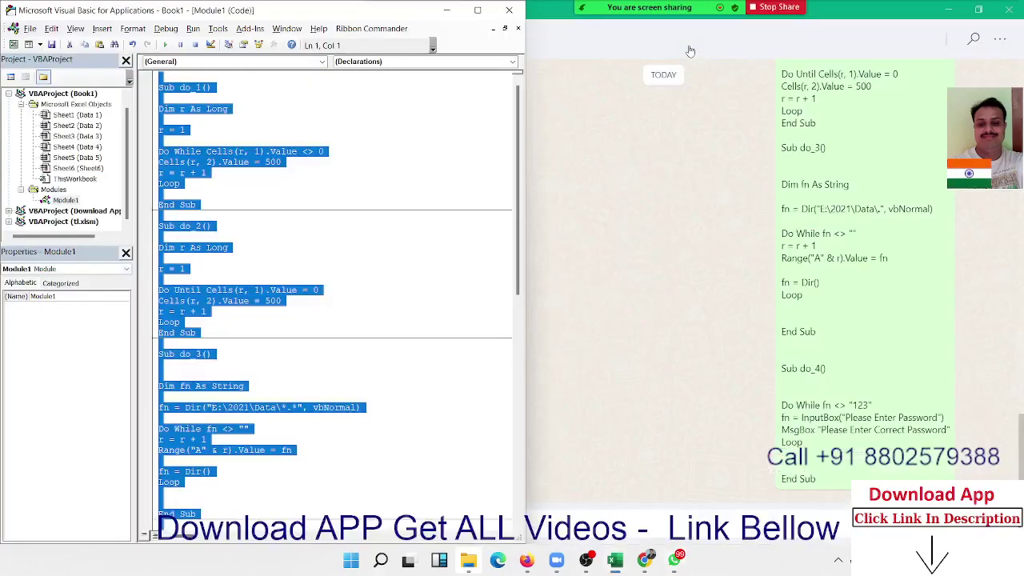